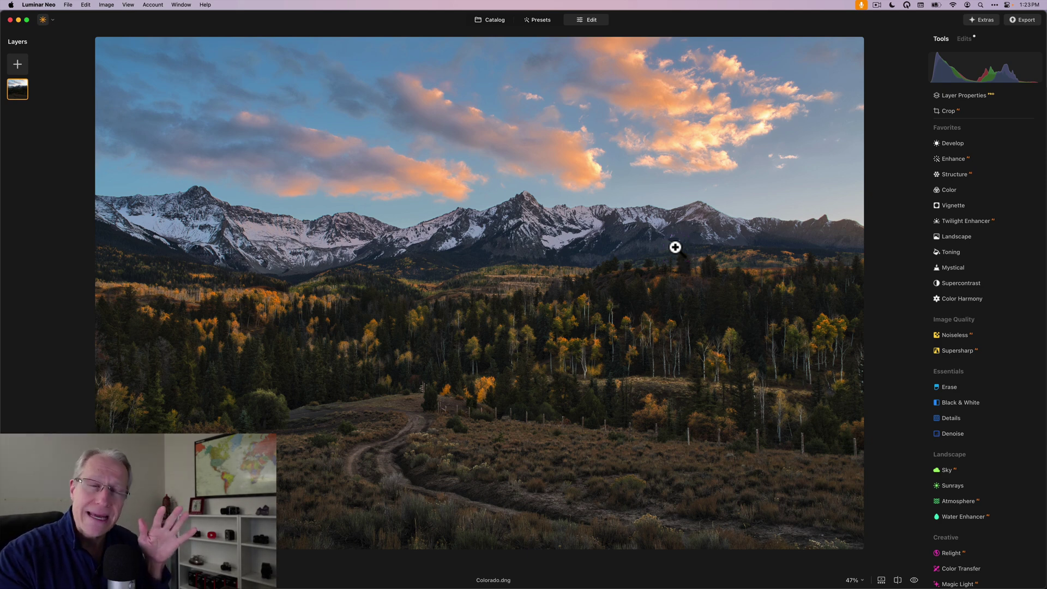
# - Compare the edited Colorado photo with its original
pyautogui.press('\\')
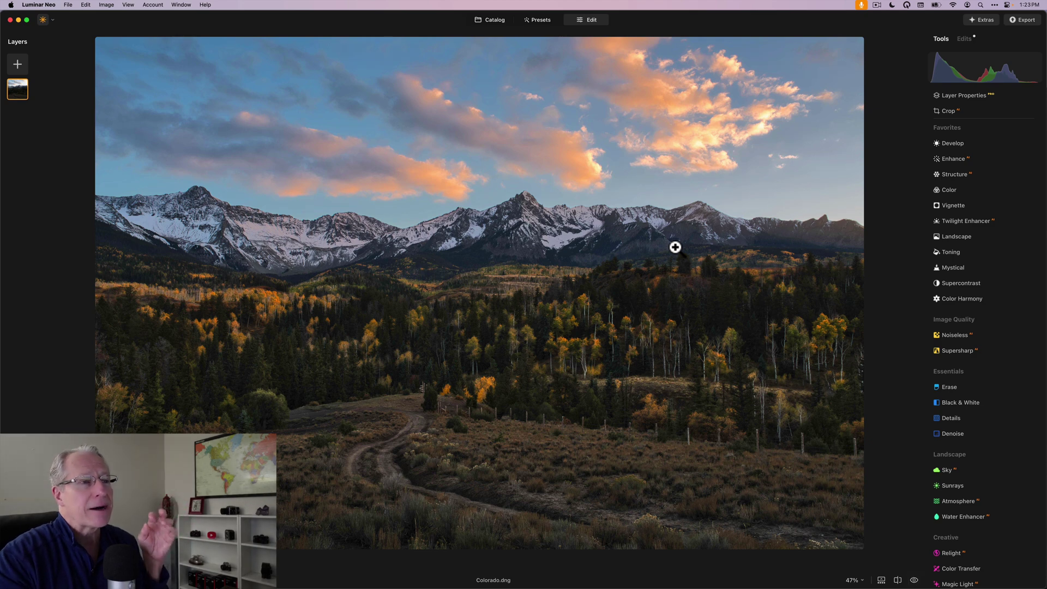
pyautogui.moveTo(675, 247); pyautogui.dragTo(912, 238)
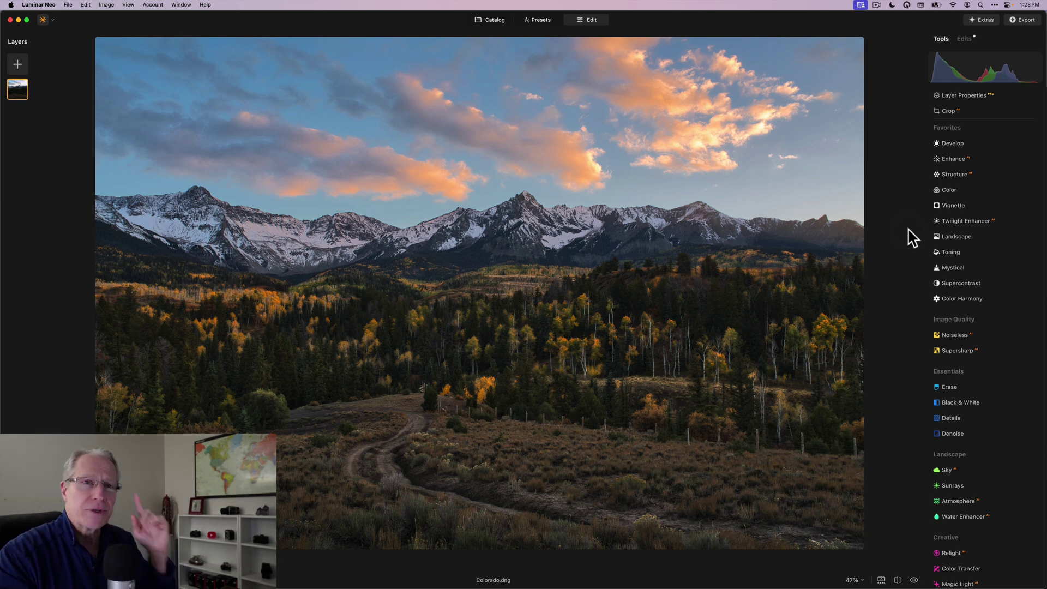
pyautogui.moveTo(923, 217); pyautogui.dragTo(955, 158)
# - Draw a wide radial gradient over the forest and mountains, shifted slightly left
pyautogui.click(990, 185)
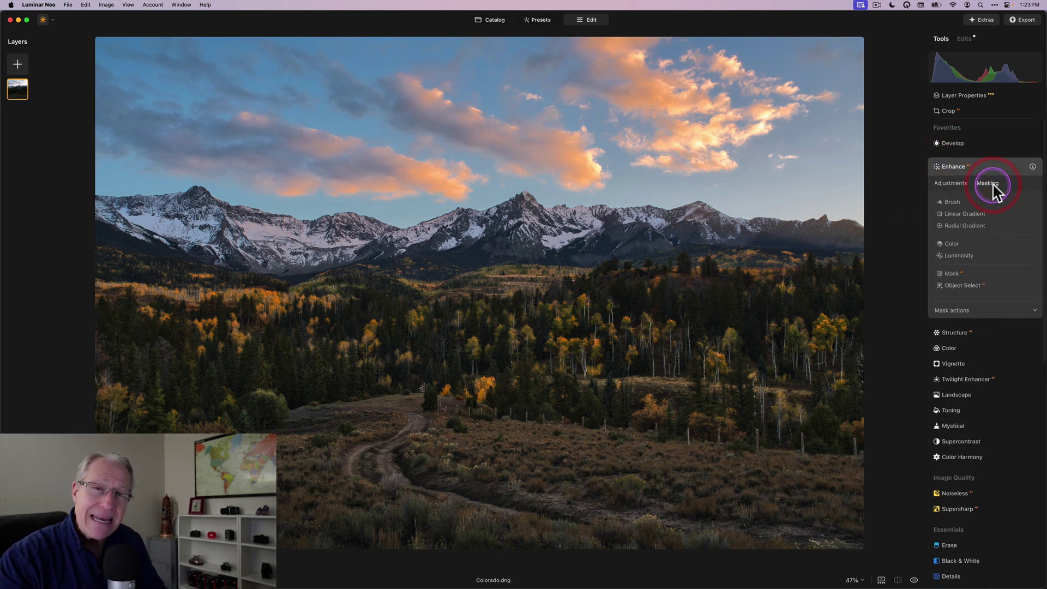
pyautogui.click(960, 225)
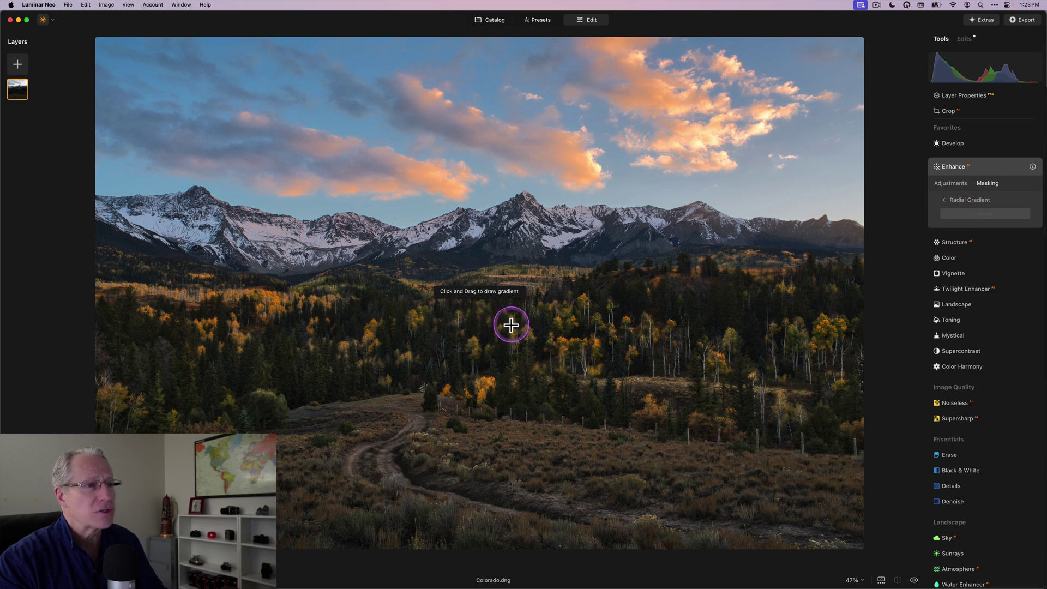
pyautogui.moveTo(505, 326); pyautogui.dragTo(559, 367)
pyautogui.moveTo(634, 326); pyautogui.dragTo(867, 327)
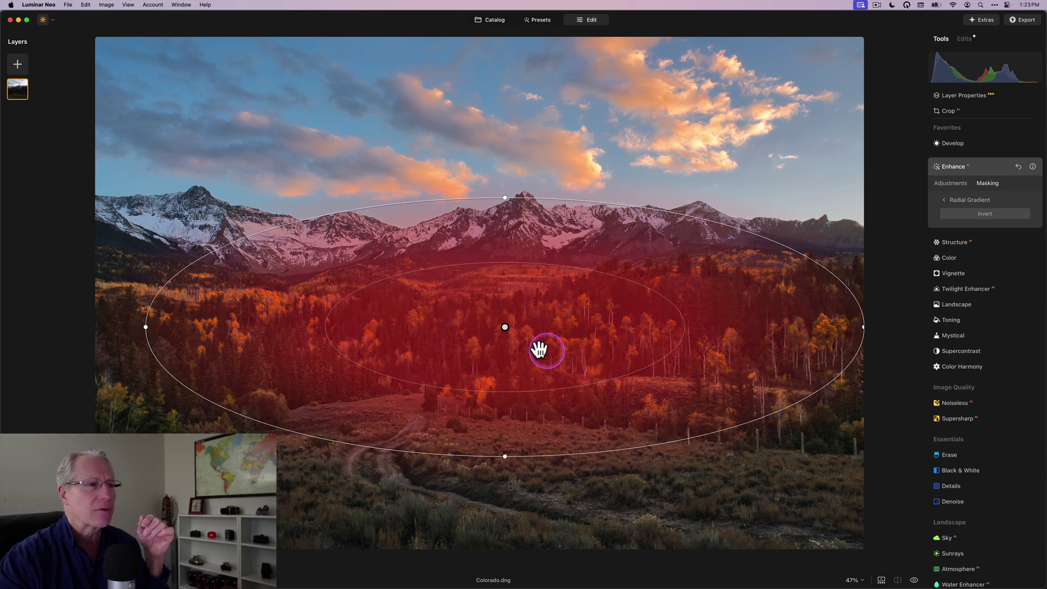
pyautogui.moveTo(505, 327); pyautogui.dragTo(493, 330)
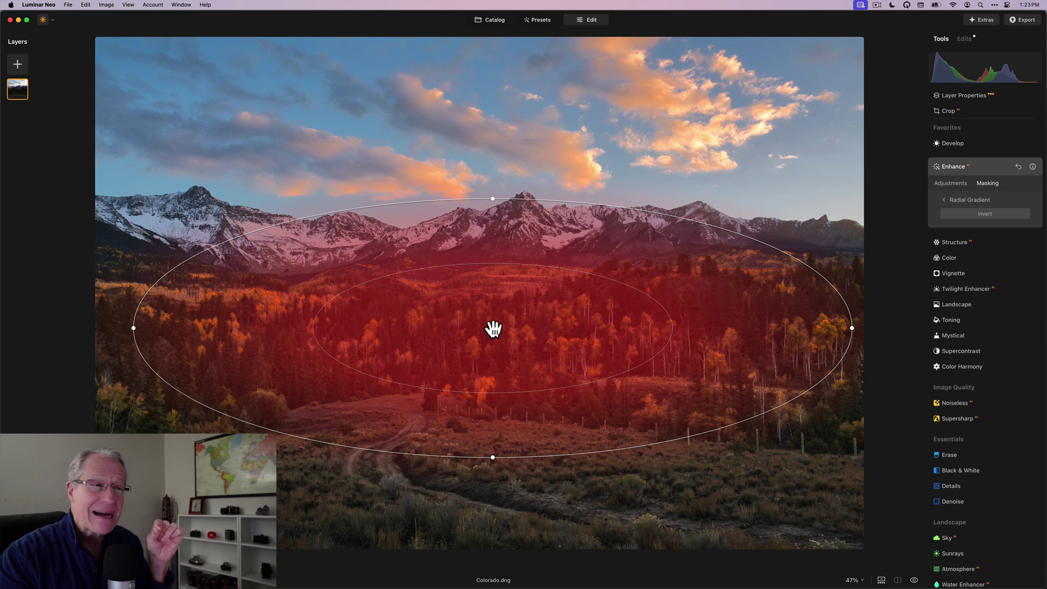
pyautogui.click(553, 337)
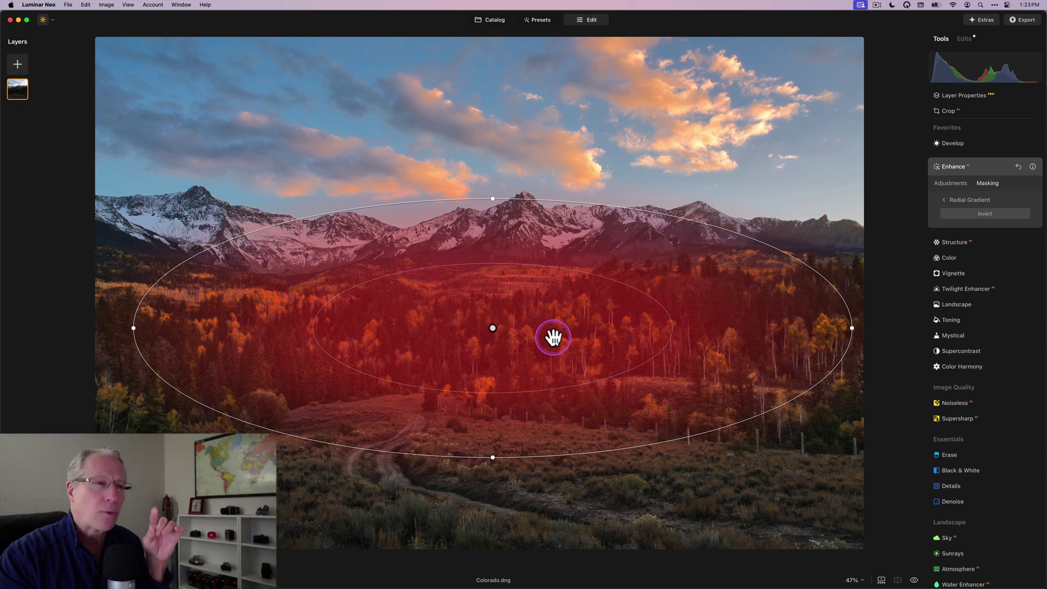
pyautogui.moveTo(553, 337)
pyautogui.mouseDown()
pyautogui.moveTo(597, 346)
pyautogui.moveTo(639, 331)
pyautogui.moveTo(666, 283)
pyautogui.moveTo(601, 348)
pyautogui.moveTo(436, 339)
pyautogui.moveTo(542, 339)
pyautogui.moveTo(613, 318)
pyautogui.moveTo(678, 229)
pyautogui.moveTo(624, 290)
pyautogui.moveTo(678, 219)
pyautogui.moveTo(706, 159)
pyautogui.moveTo(668, 211)
pyautogui.moveTo(676, 203)
pyautogui.mouseUp()
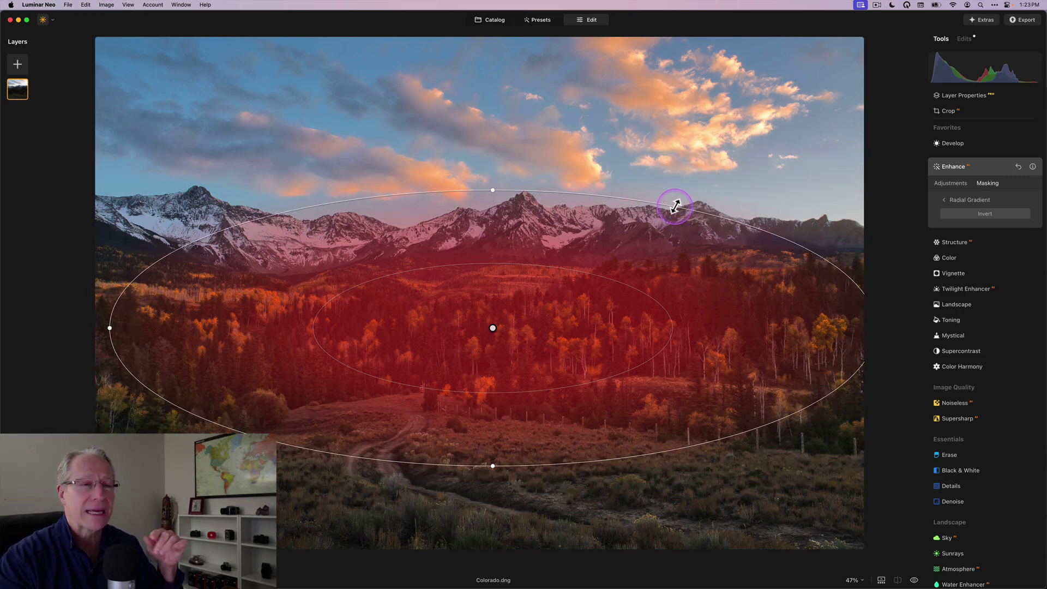
# - Raise Enhance Accent inside the mask to 51
pyautogui.click(960, 186)
pyautogui.click(978, 211)
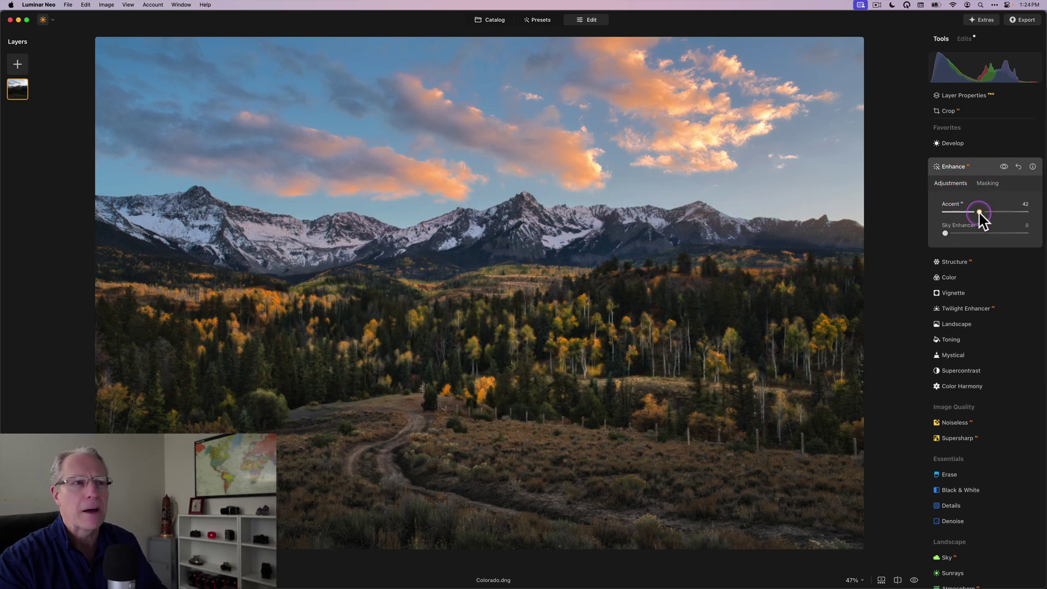
pyautogui.moveTo(986, 210); pyautogui.dragTo(987, 211)
pyautogui.click(1005, 168)
pyautogui.click(1003, 212)
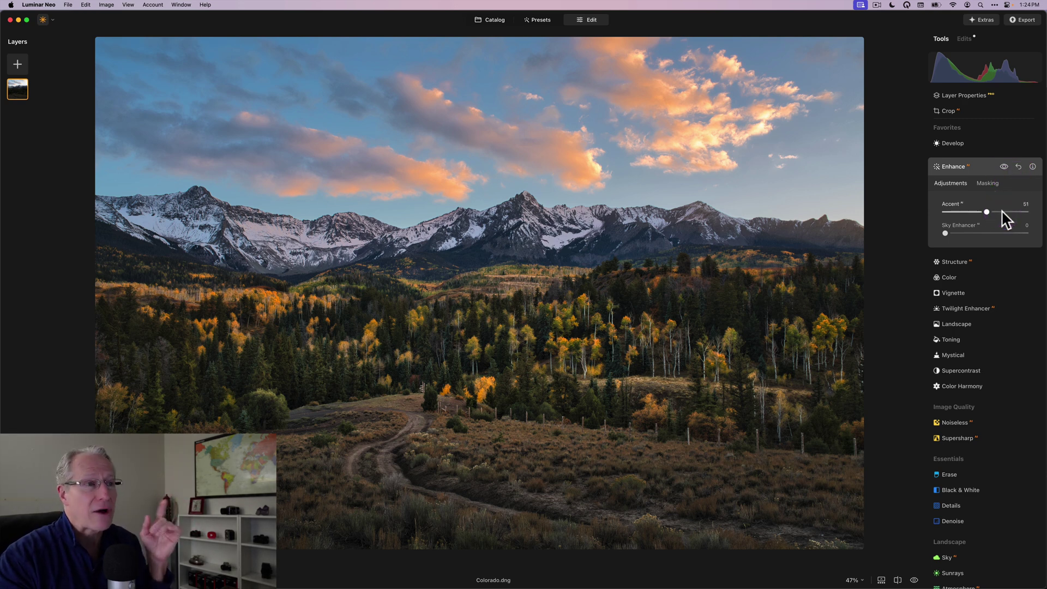
pyautogui.click(998, 171)
# - Toggle Enhance off and on twice to compare, then open the river canyon photo
pyautogui.click(1003, 167)
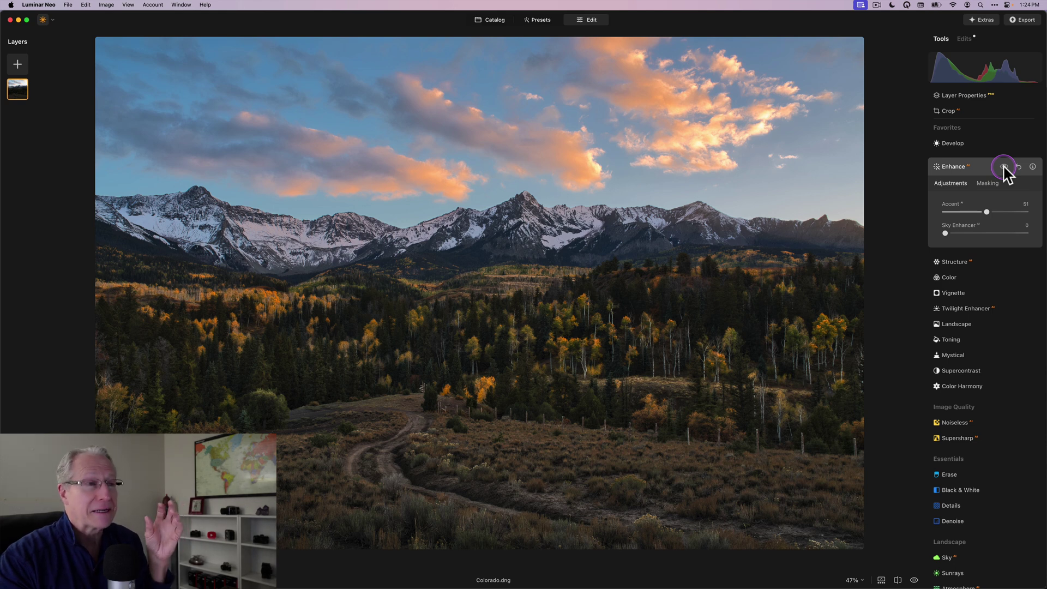
pyautogui.click(1004, 167)
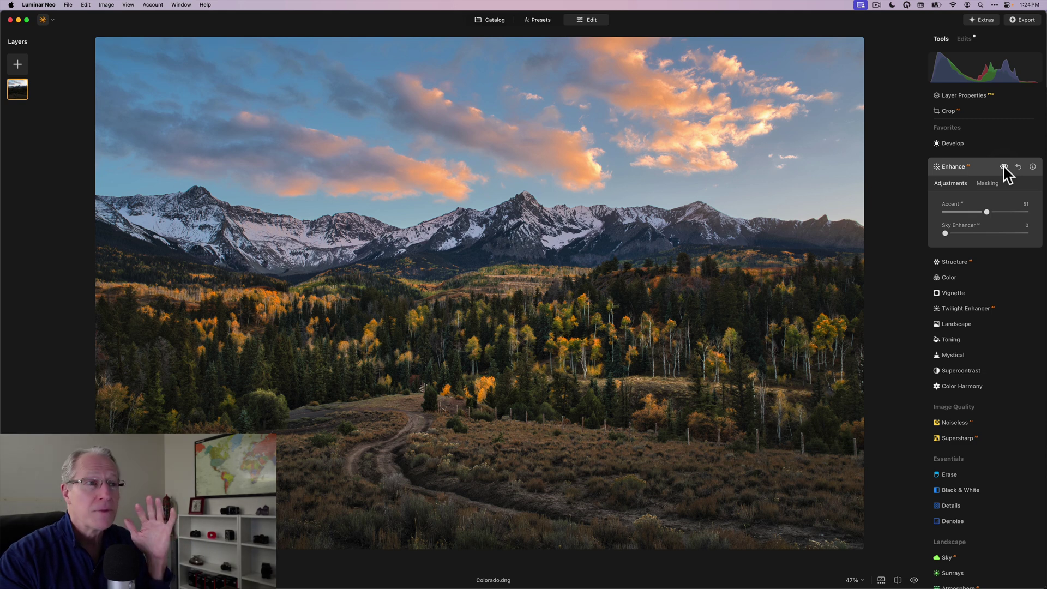
pyautogui.click(1004, 167)
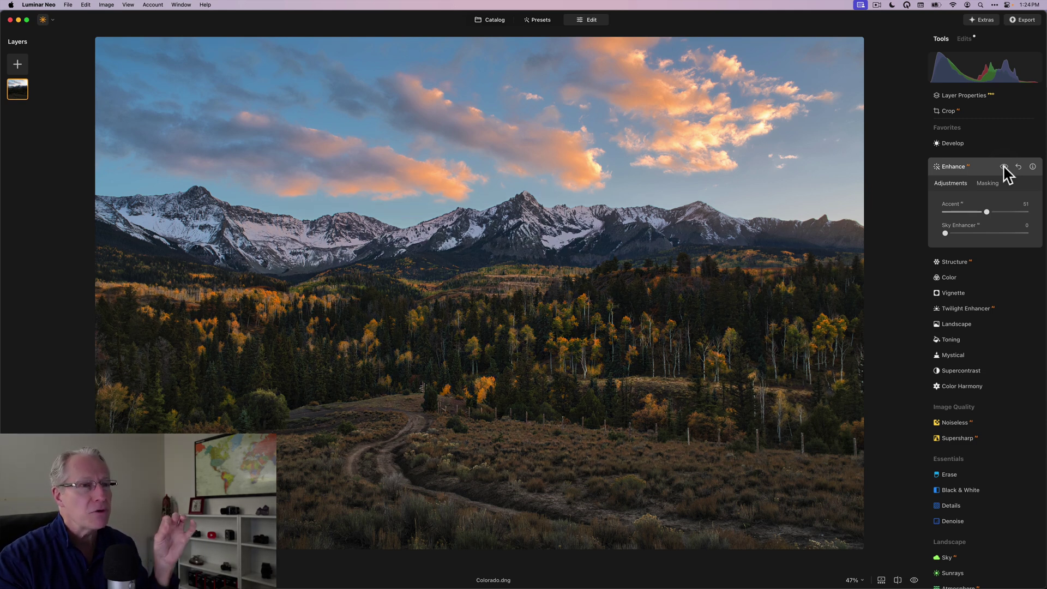
pyautogui.click(1003, 166)
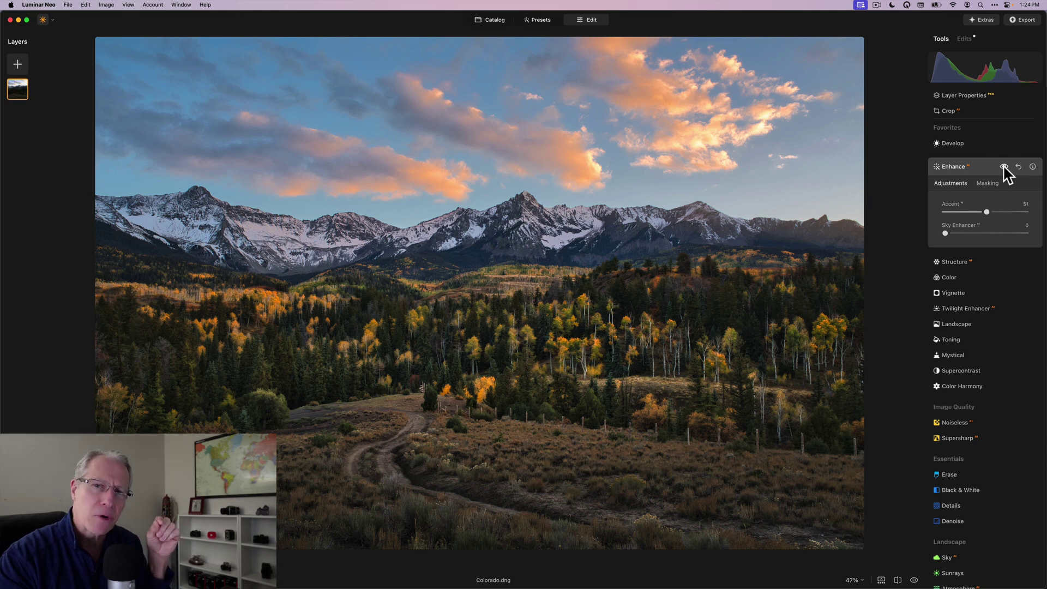
pyautogui.click(970, 159)
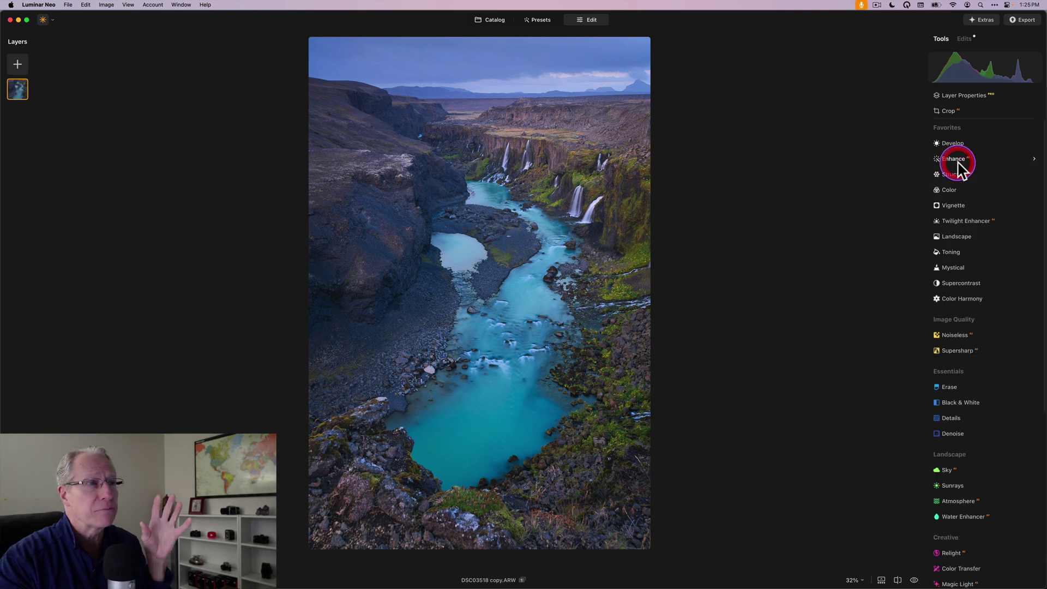
# - Add a radial gradient mask for Enhance over the canyon's river
pyautogui.click(964, 160)
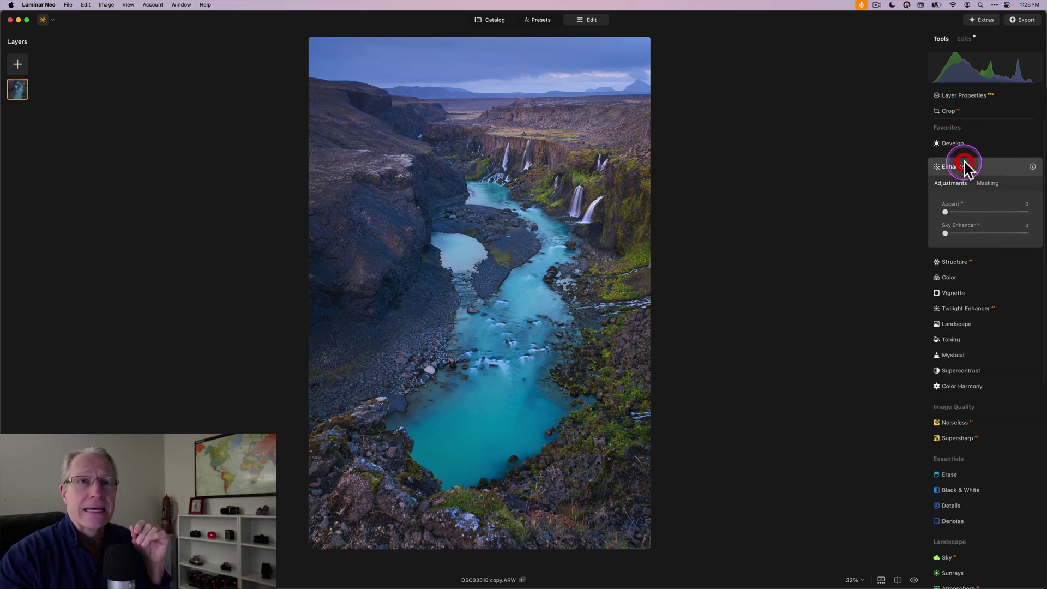
pyautogui.click(990, 183)
pyautogui.click(960, 226)
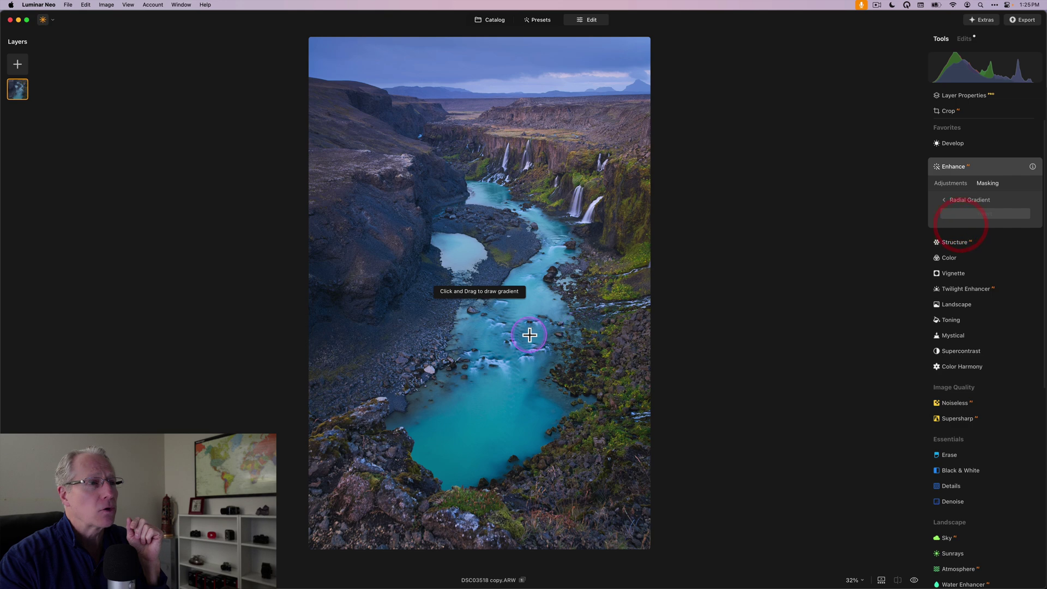
pyautogui.moveTo(511, 318); pyautogui.dragTo(541, 343)
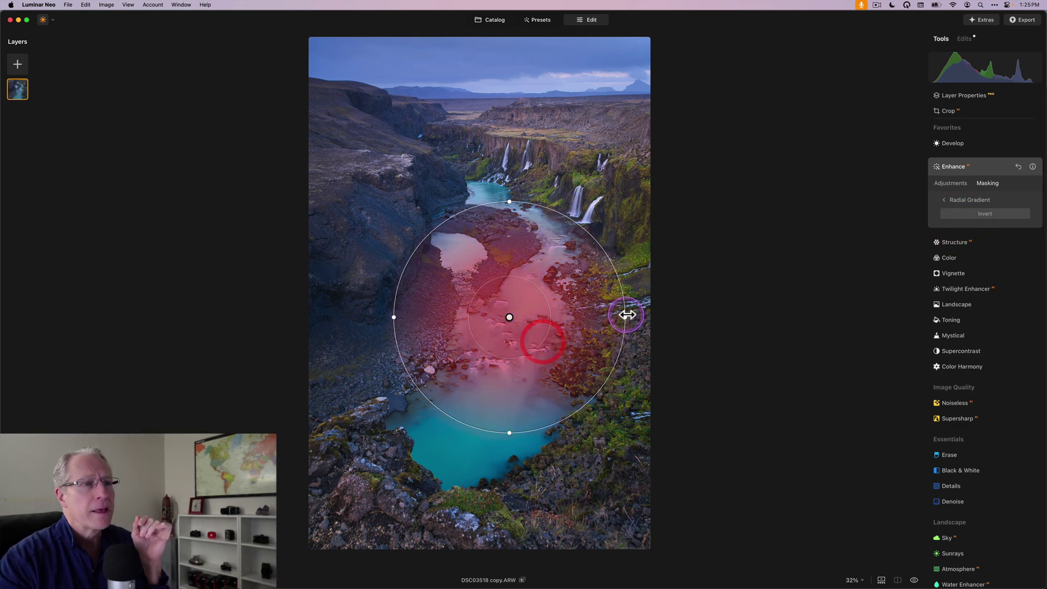
# - Stretch, tilt and enlarge the ellipse along the river up to the waterfalls
pyautogui.moveTo(623, 317)
pyautogui.mouseDown()
pyautogui.moveTo(589, 318)
pyautogui.moveTo(604, 317)
pyautogui.mouseUp()
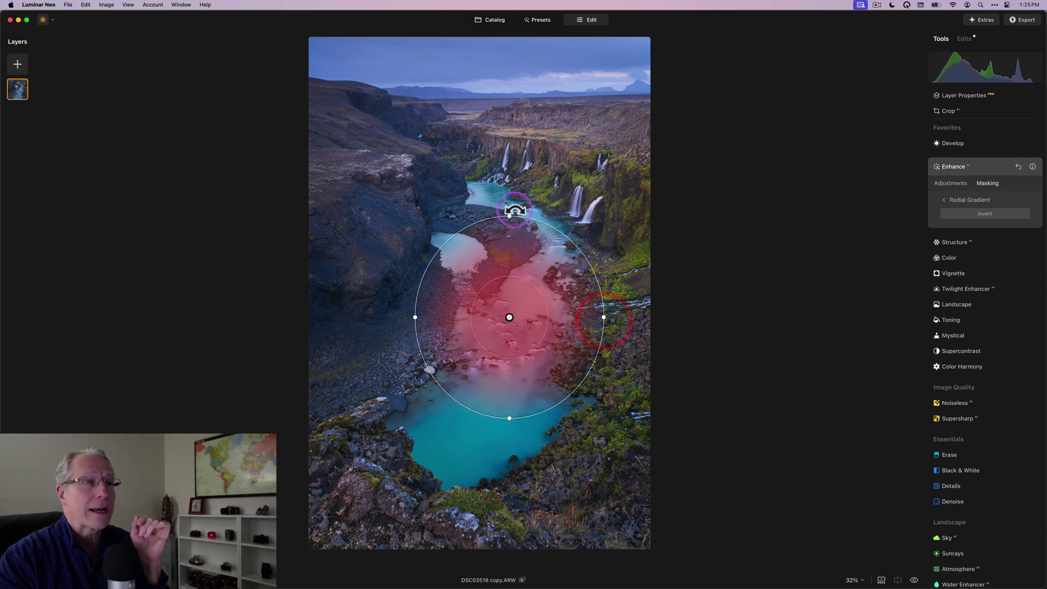
pyautogui.moveTo(510, 217); pyautogui.dragTo(522, 135)
pyautogui.moveTo(606, 171); pyautogui.dragTo(607, 235)
pyautogui.moveTo(513, 318); pyautogui.dragTo(524, 317)
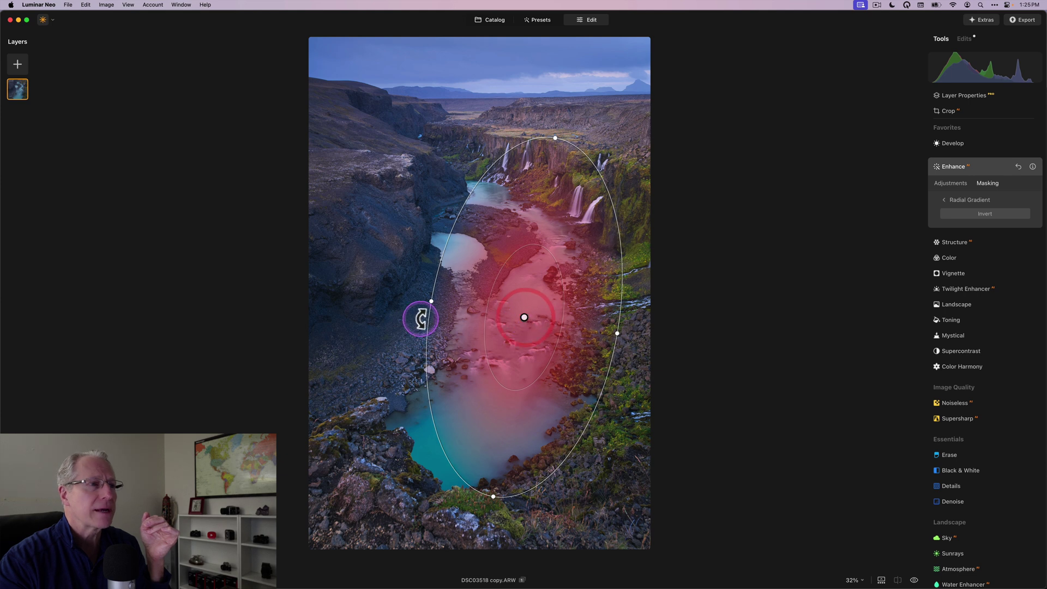
pyautogui.moveTo(421, 318); pyautogui.dragTo(422, 307)
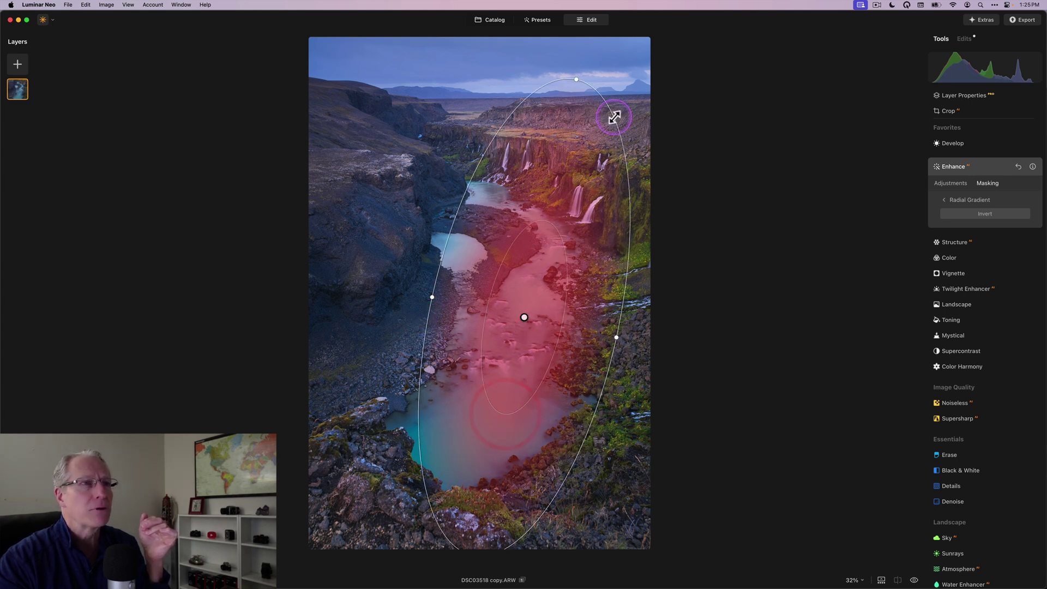
pyautogui.moveTo(612, 117); pyautogui.dragTo(575, 286)
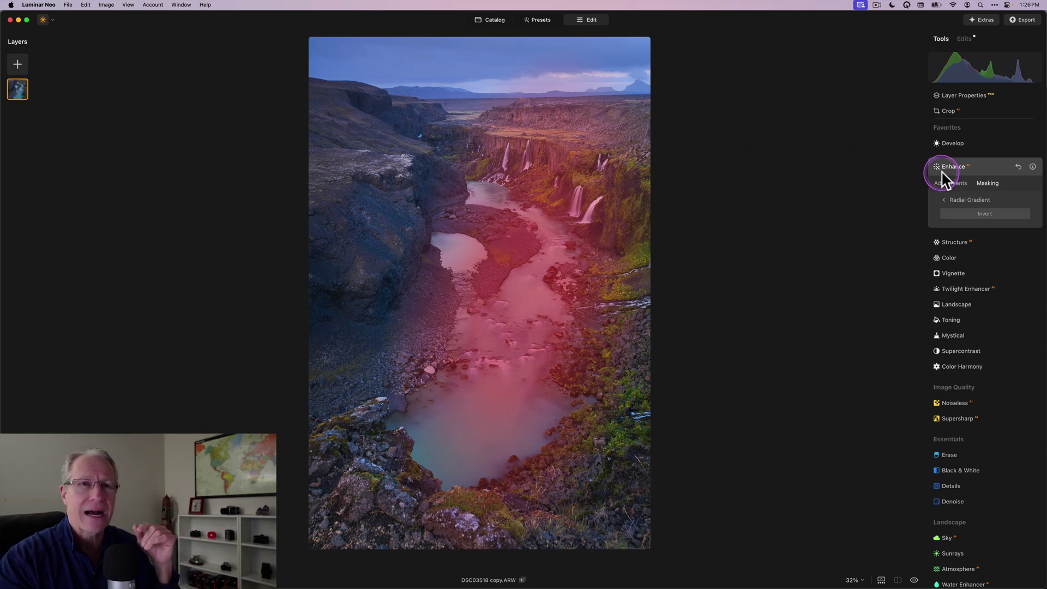
# - Set Accent to 41 inside the river mask and toggle Enhance to compare
pyautogui.click(948, 183)
pyautogui.moveTo(971, 208); pyautogui.dragTo(976, 209)
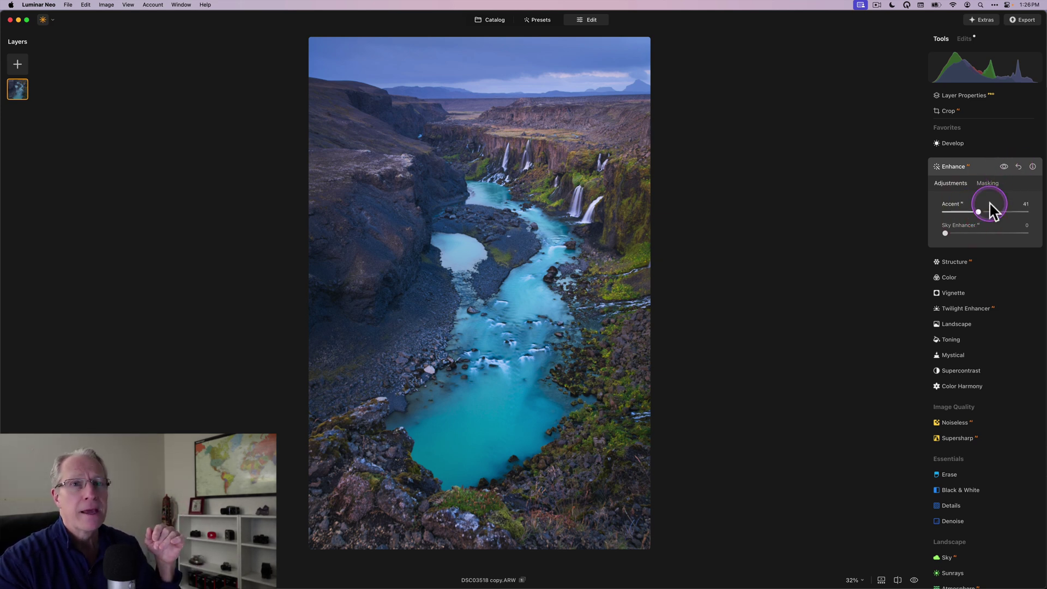
pyautogui.click(1004, 166)
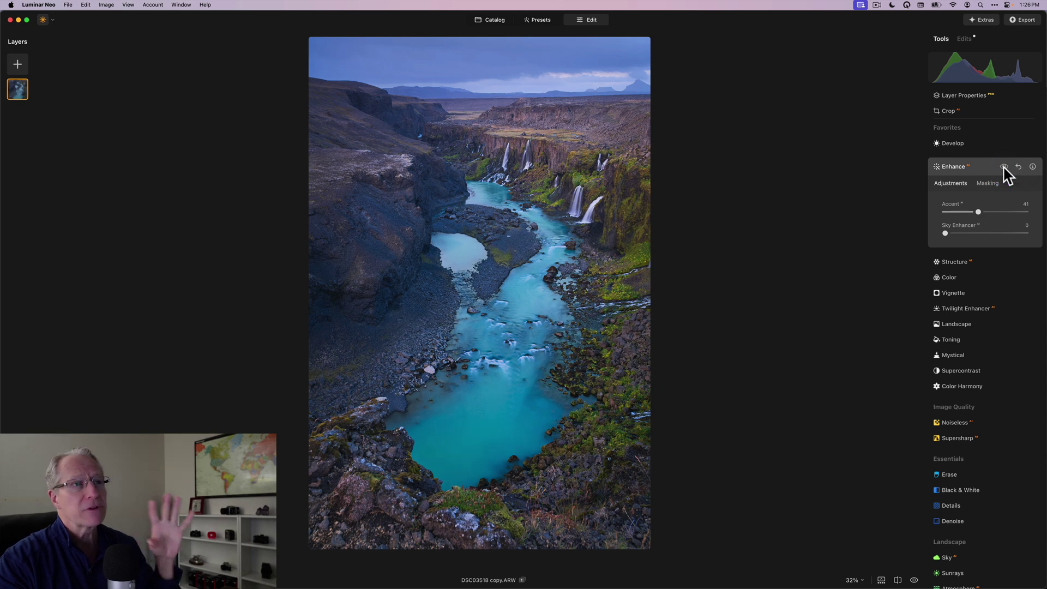
pyautogui.click(1004, 166)
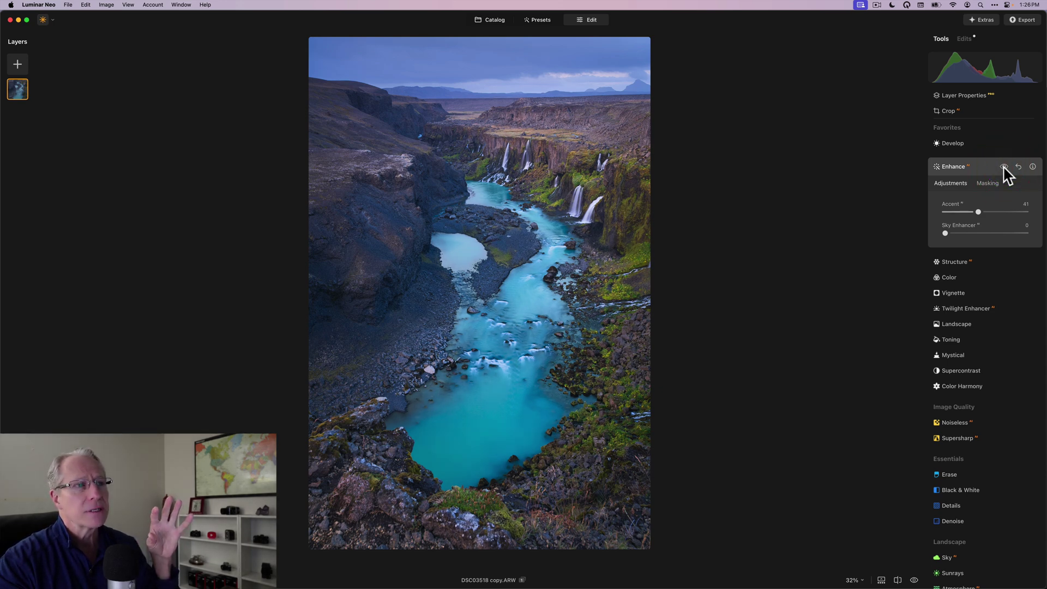
pyautogui.click(1004, 167)
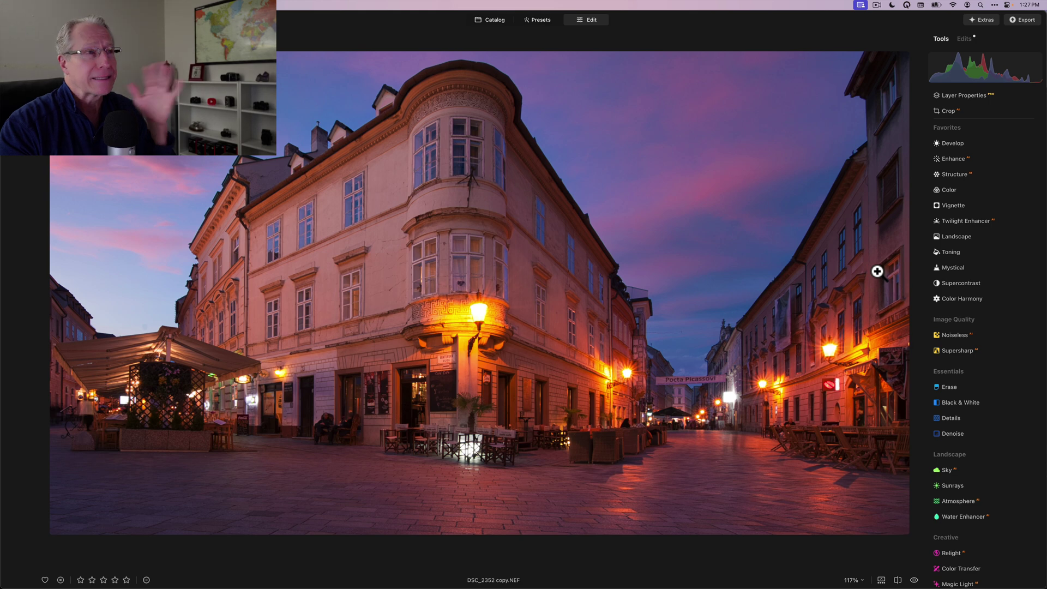
# - Compare the street photo with its original and open the Enhance tool
pyautogui.press('\\')
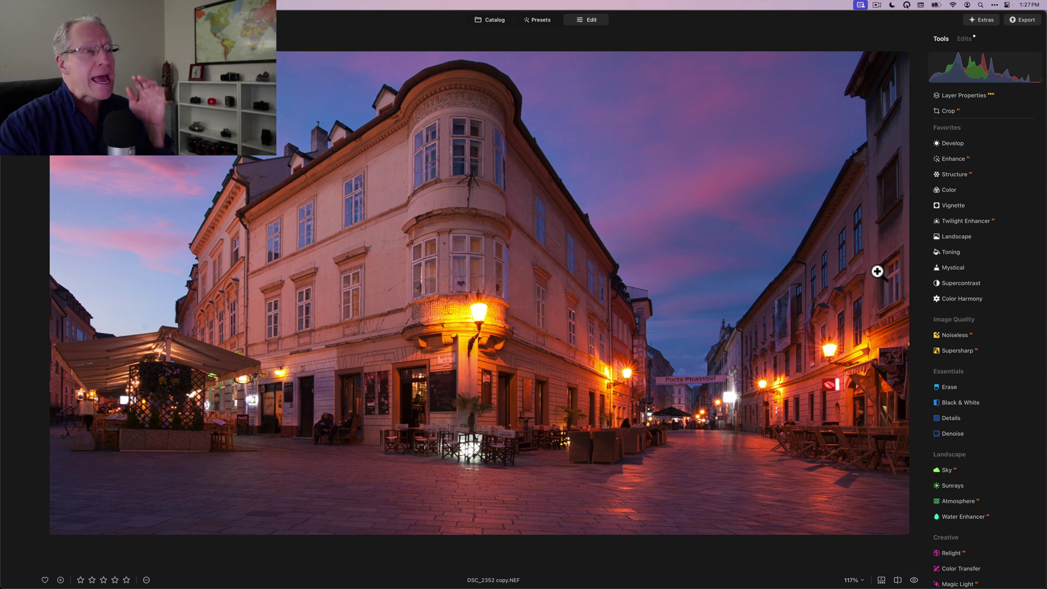
pyautogui.click(961, 160)
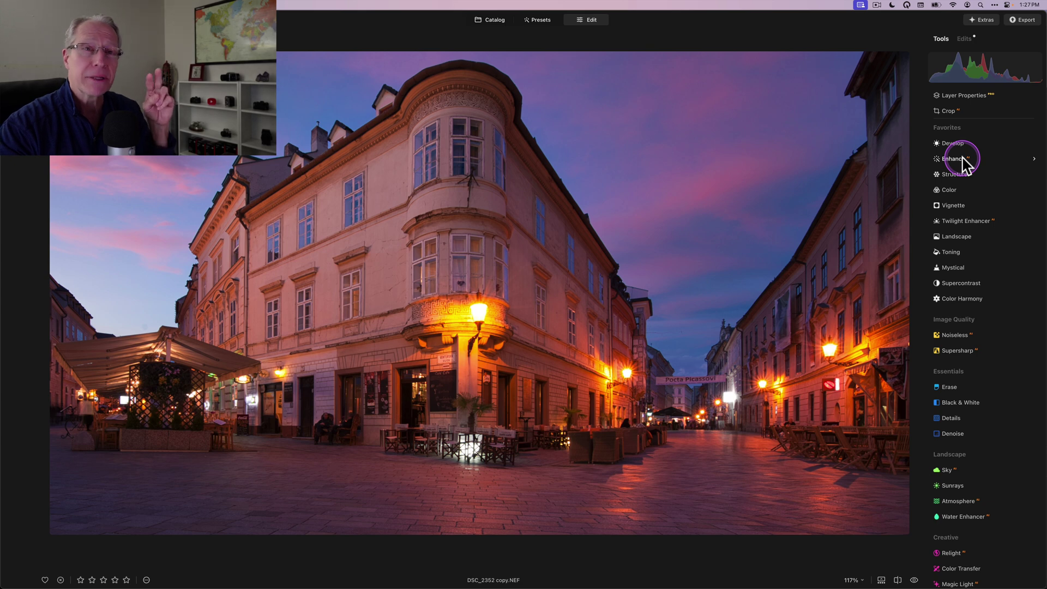
# - Draw a radial gradient over the lower street and raise Enhance Accent to 62
pyautogui.click(986, 183)
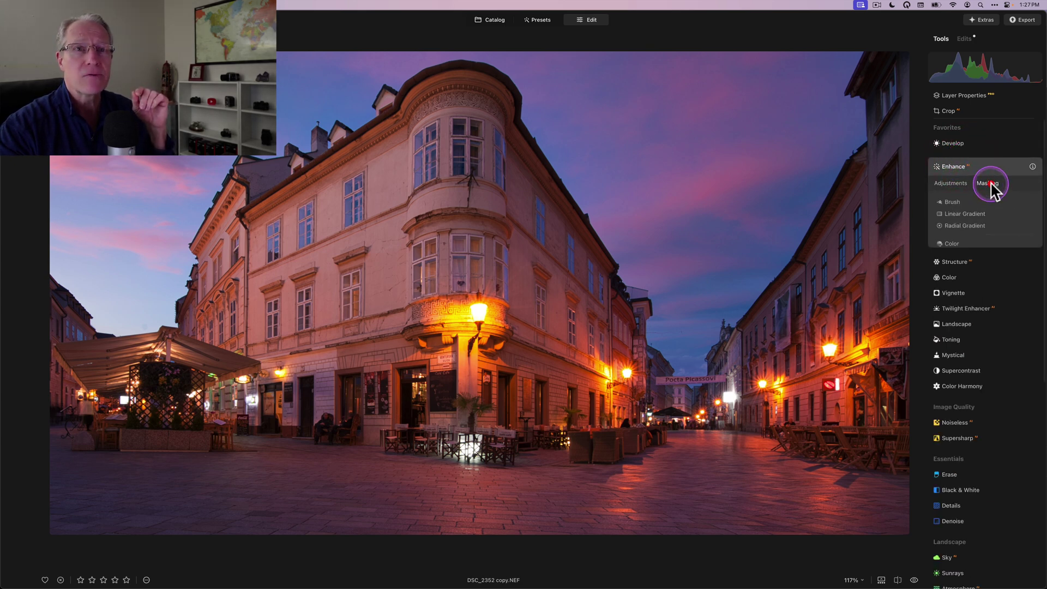
pyautogui.click(949, 227)
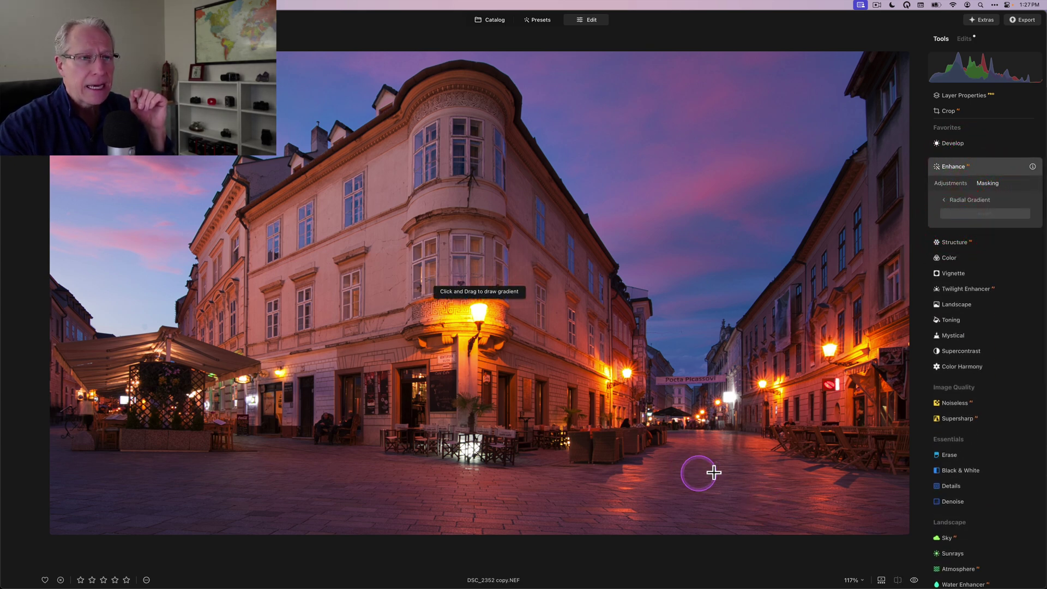
pyautogui.moveTo(707, 429); pyautogui.dragTo(854, 421)
pyautogui.click(951, 182)
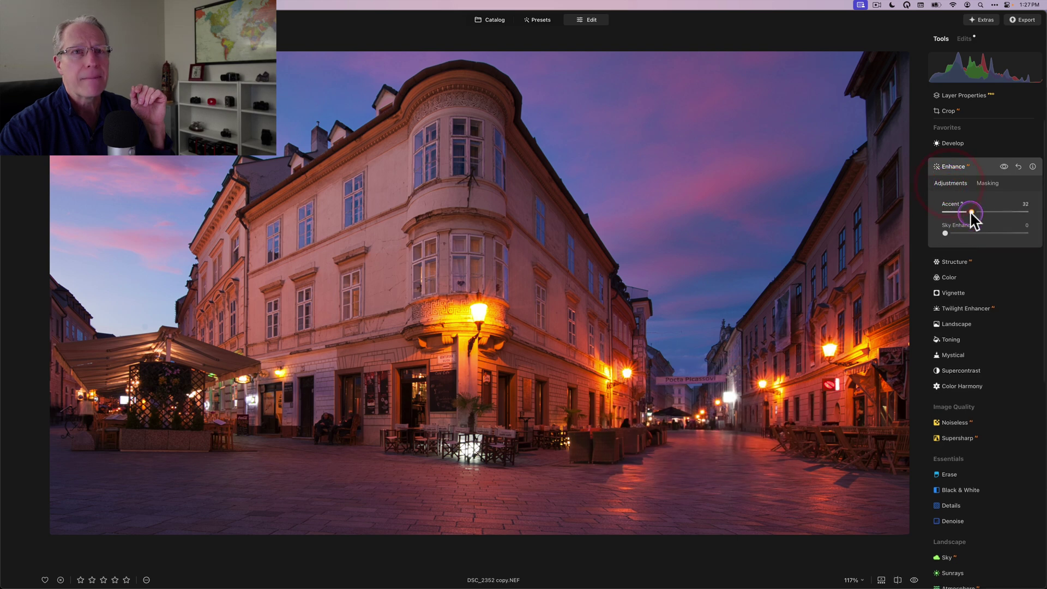
pyautogui.moveTo(971, 212); pyautogui.dragTo(994, 207)
# - Compare Enhance off and on, then draw a wide radial mask over the café and square
pyautogui.click(1005, 166)
pyautogui.click(1004, 166)
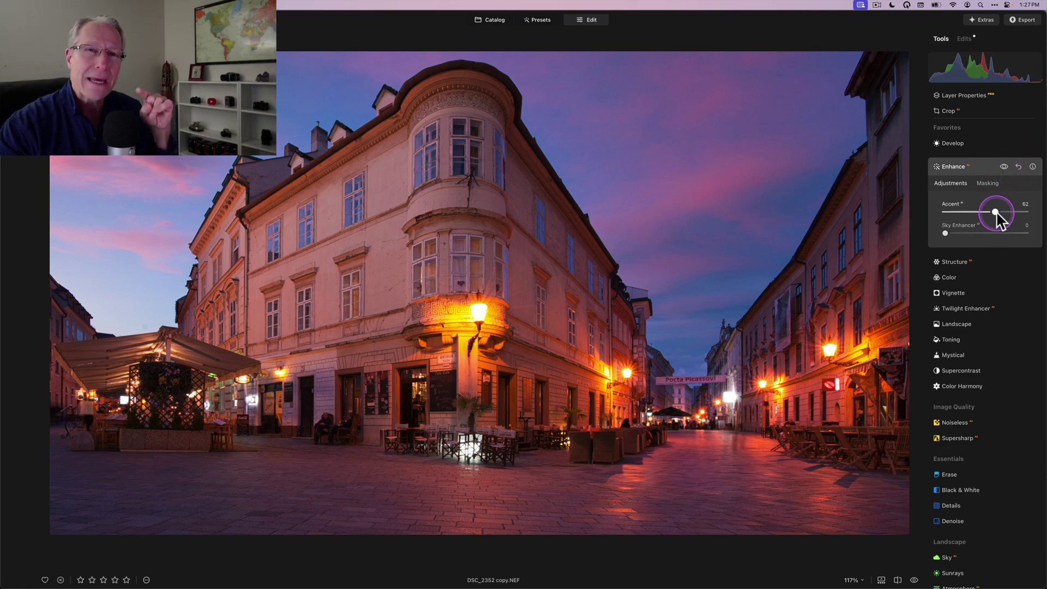
pyautogui.click(989, 183)
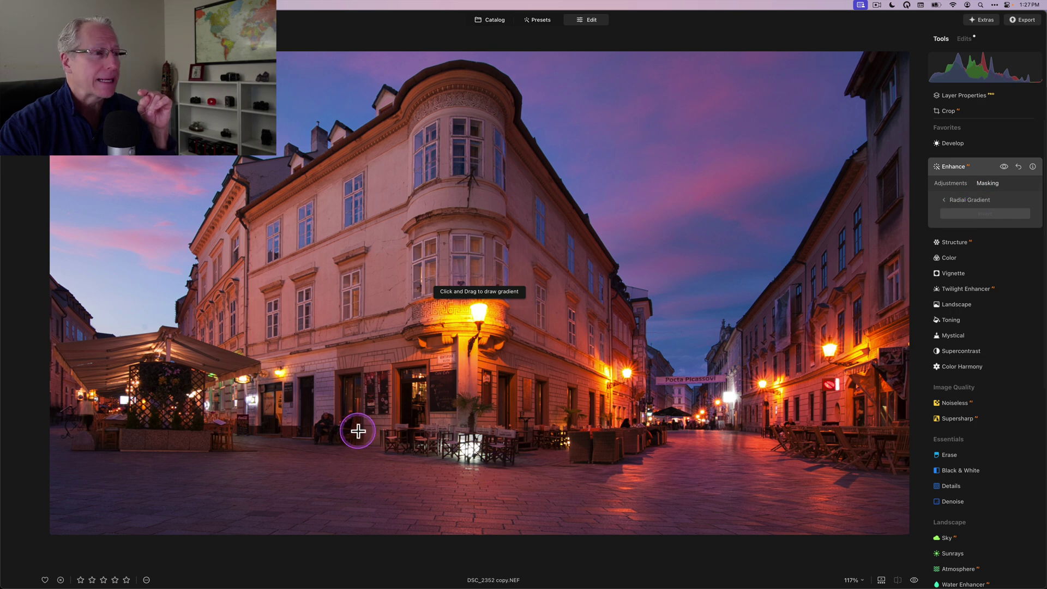
pyautogui.moveTo(358, 431); pyautogui.dragTo(548, 434)
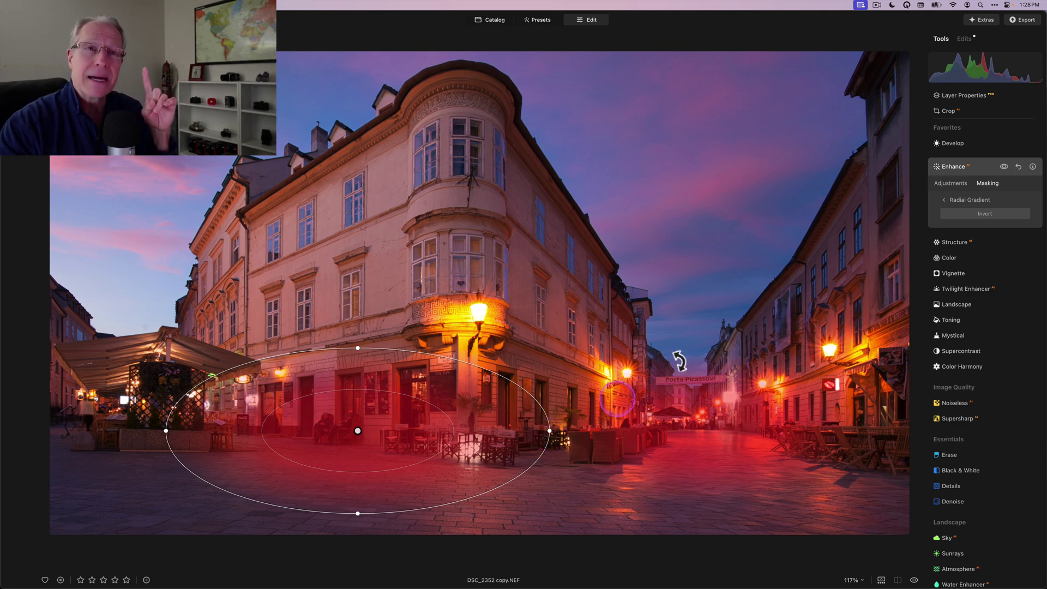
# - Compare the café-masked Accent 62 effect off and on, keep it on, then close Enhance
pyautogui.click(947, 184)
pyautogui.click(991, 214)
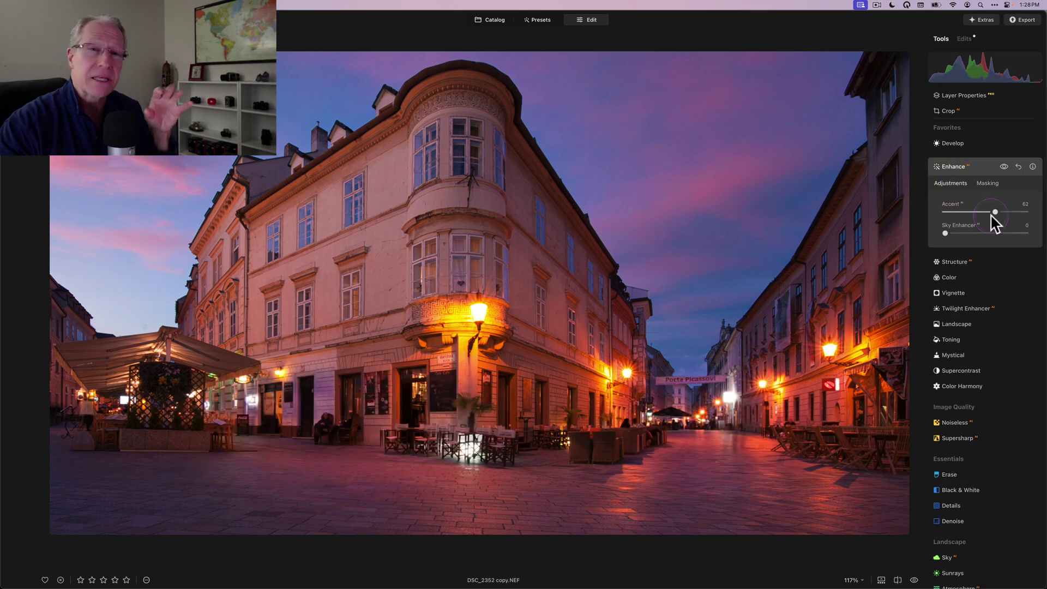
pyautogui.click(995, 214)
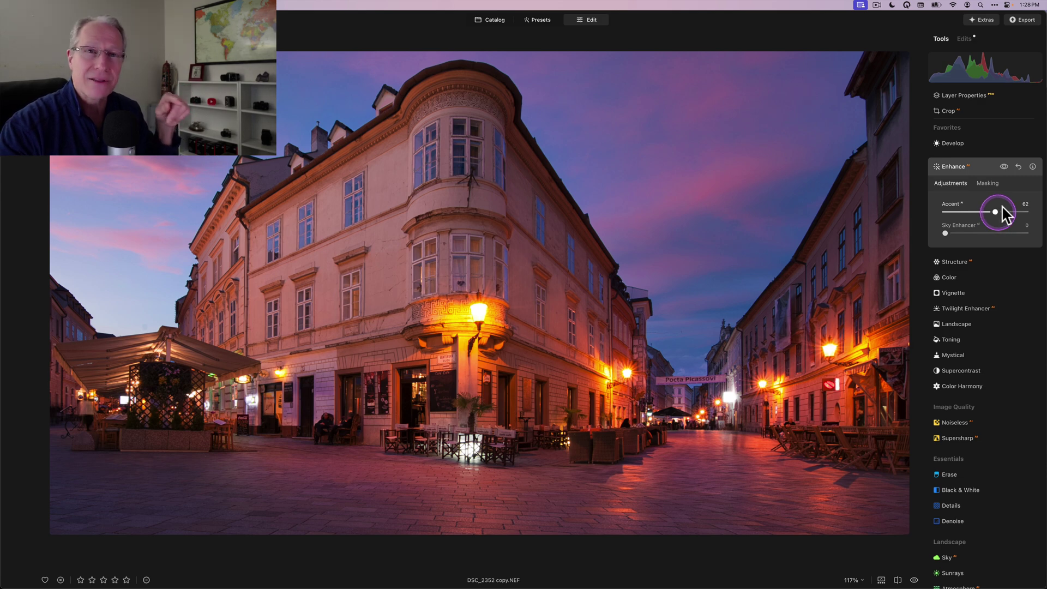
pyautogui.click(1003, 166)
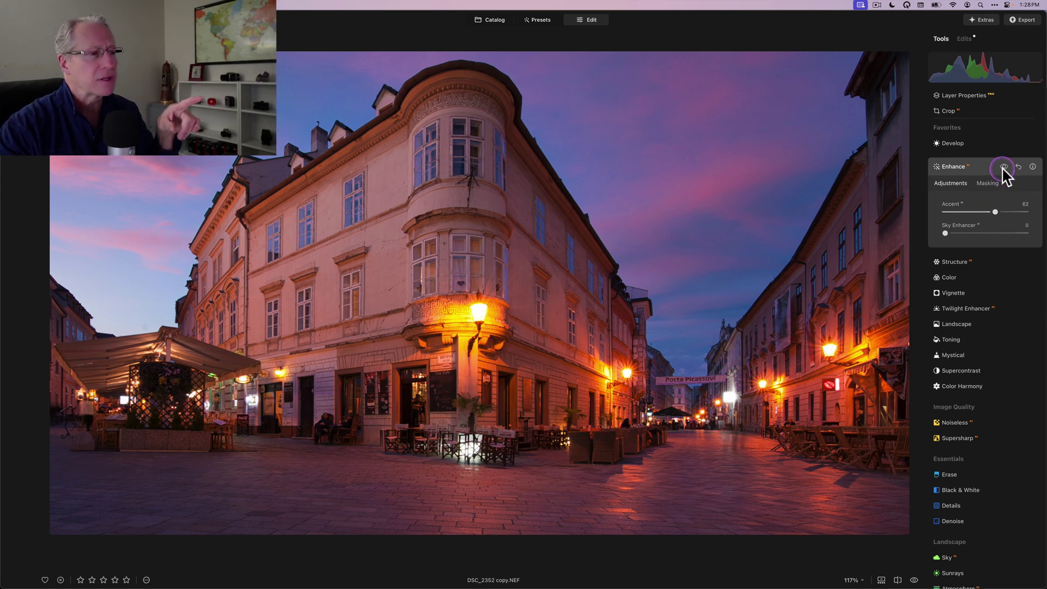
pyautogui.click(1004, 167)
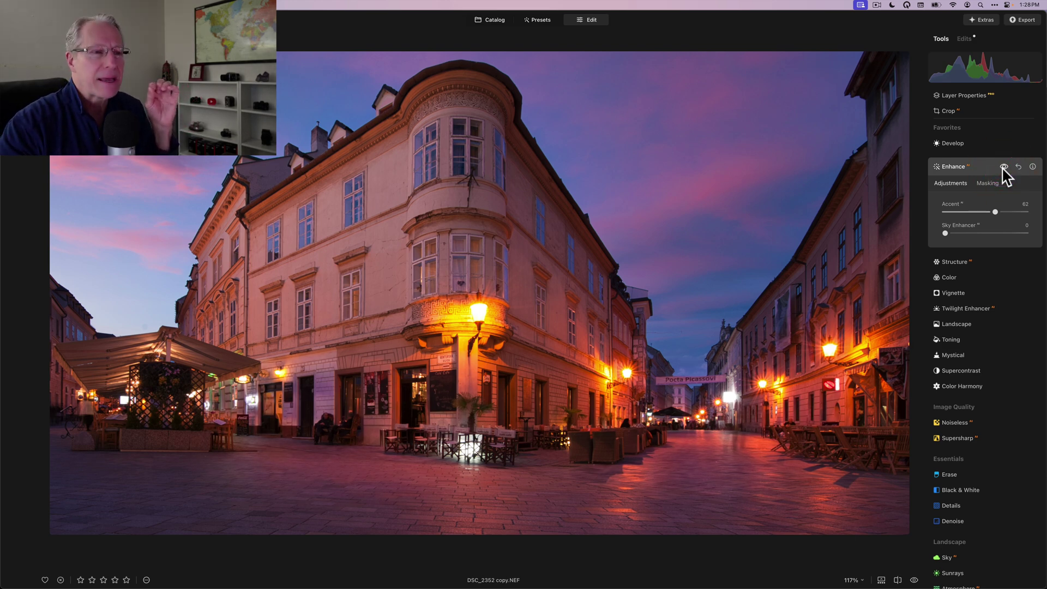
pyautogui.click(1004, 166)
pyautogui.click(1003, 167)
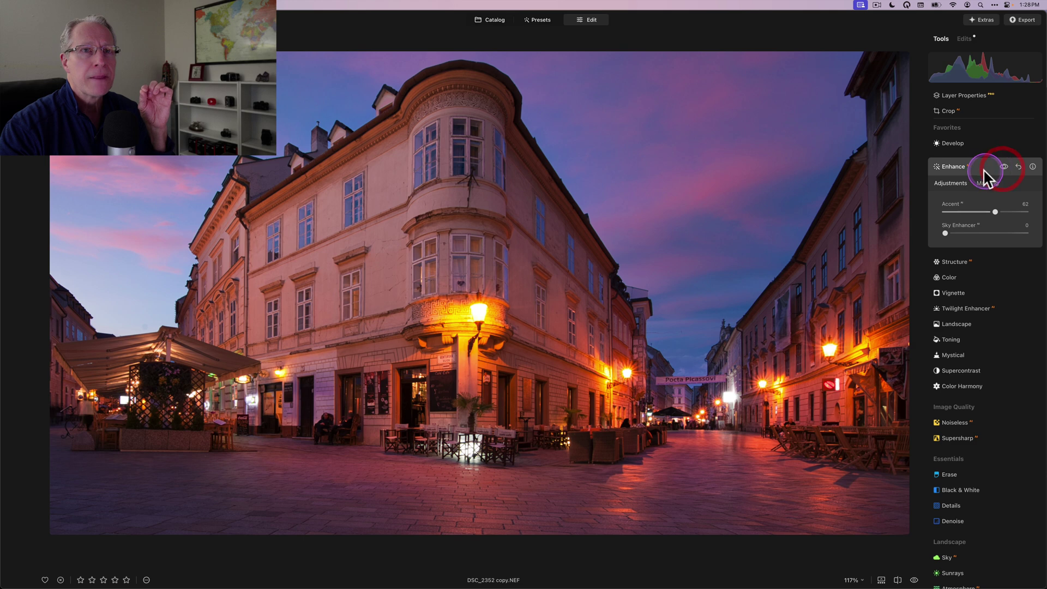
pyautogui.click(982, 168)
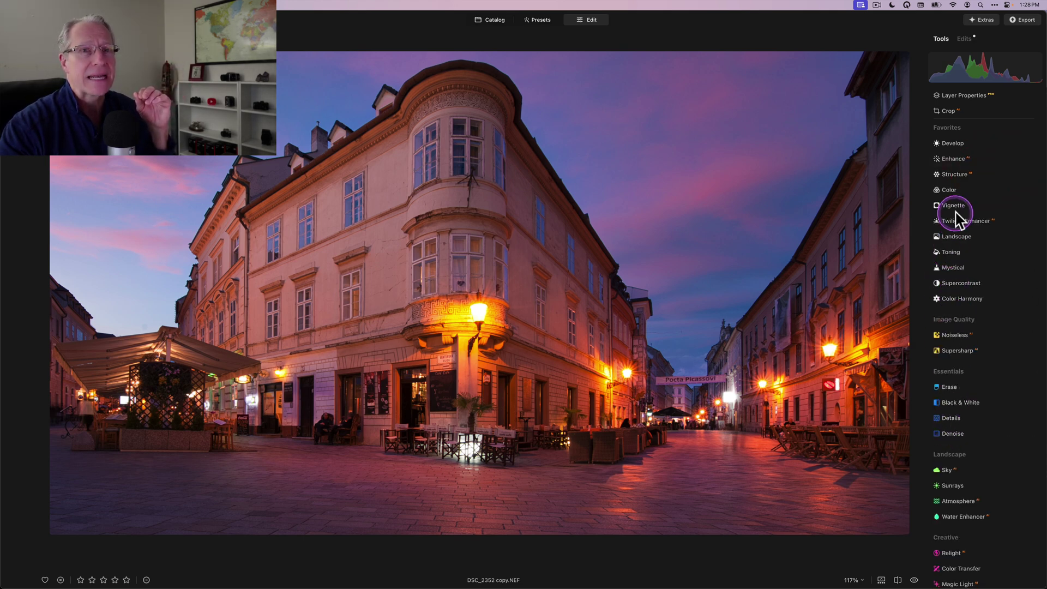
# - Add a vignette with Amount -67, Size 35, Feather 100 and Roundness 28
pyautogui.click(953, 205)
pyautogui.moveTo(972, 254); pyautogui.dragTo(959, 256)
pyautogui.click(973, 277)
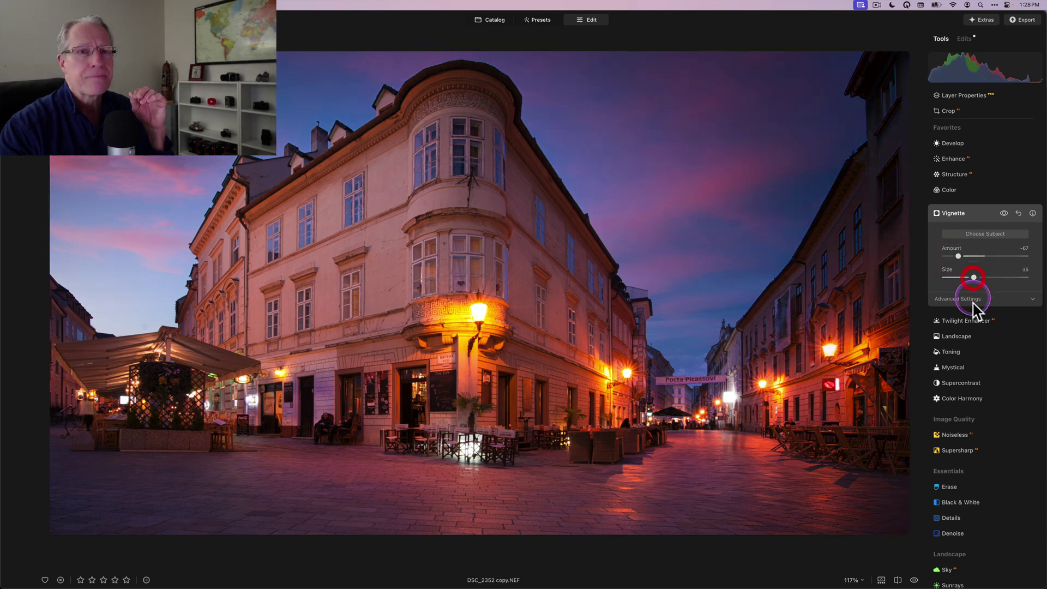
pyautogui.click(973, 298)
pyautogui.moveTo(988, 346); pyautogui.dragTo(1034, 347)
pyautogui.click(988, 326)
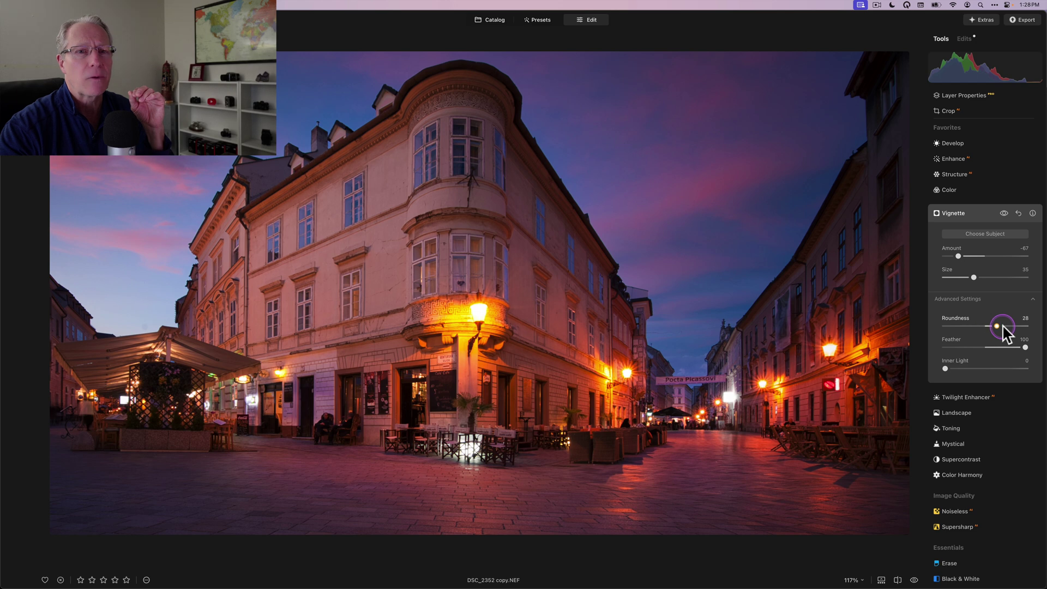
pyautogui.click(1004, 212)
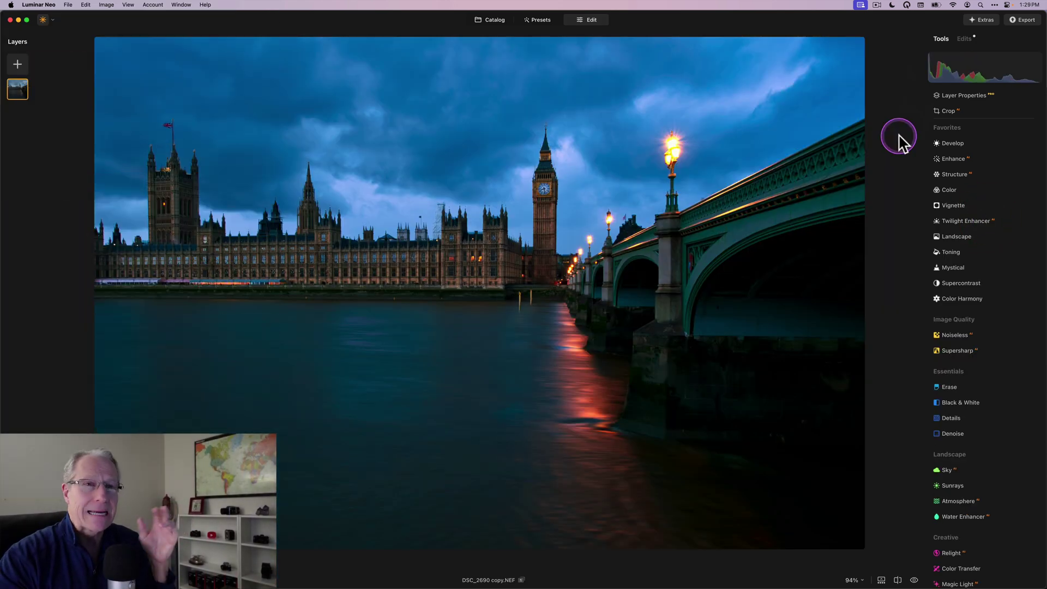
# - Open the Enhance tool for the Big Ben photo
pyautogui.click(977, 160)
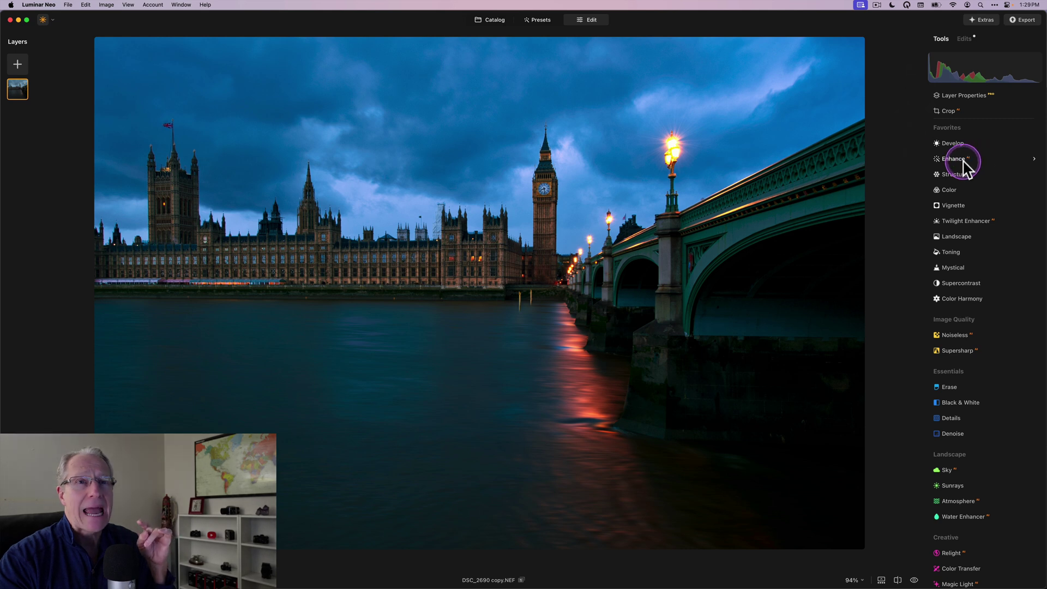
pyautogui.click(962, 159)
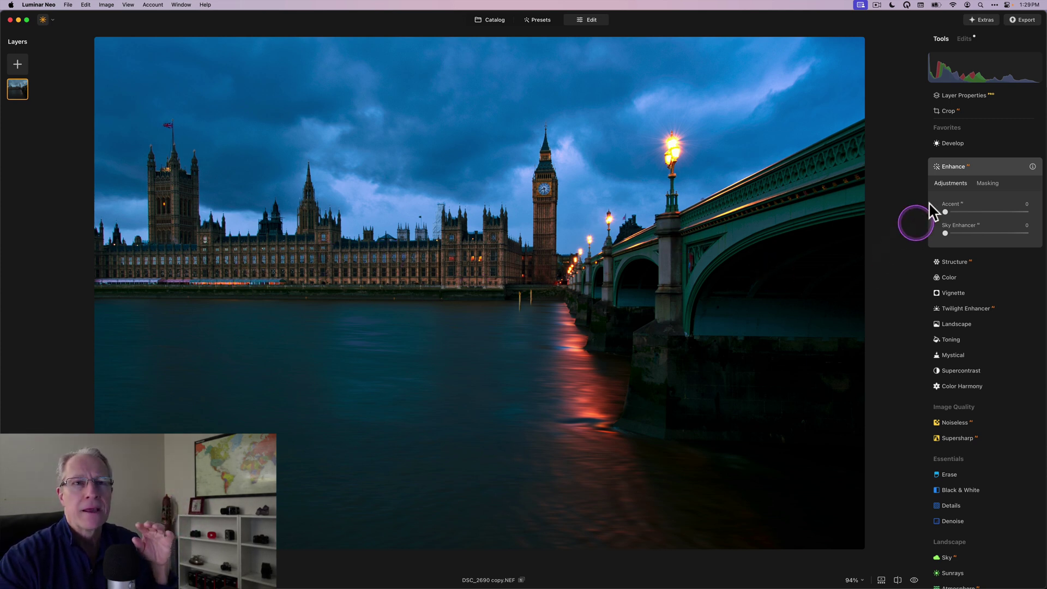
# - Mask Enhance with a tall oval radial gradient covering Big Ben, the bridge and its reflection
pyautogui.click(989, 184)
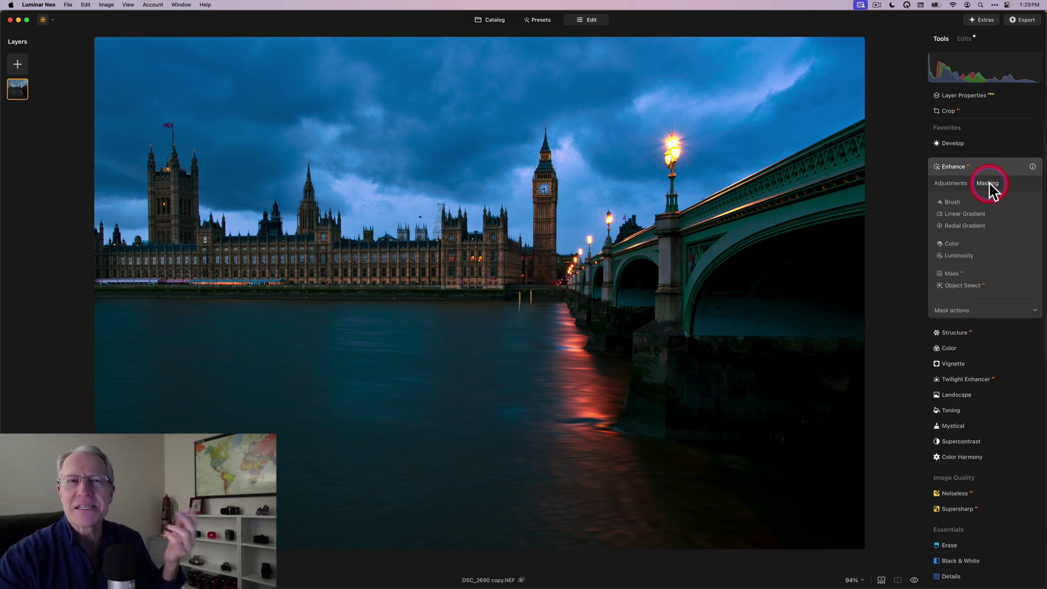
pyautogui.click(971, 225)
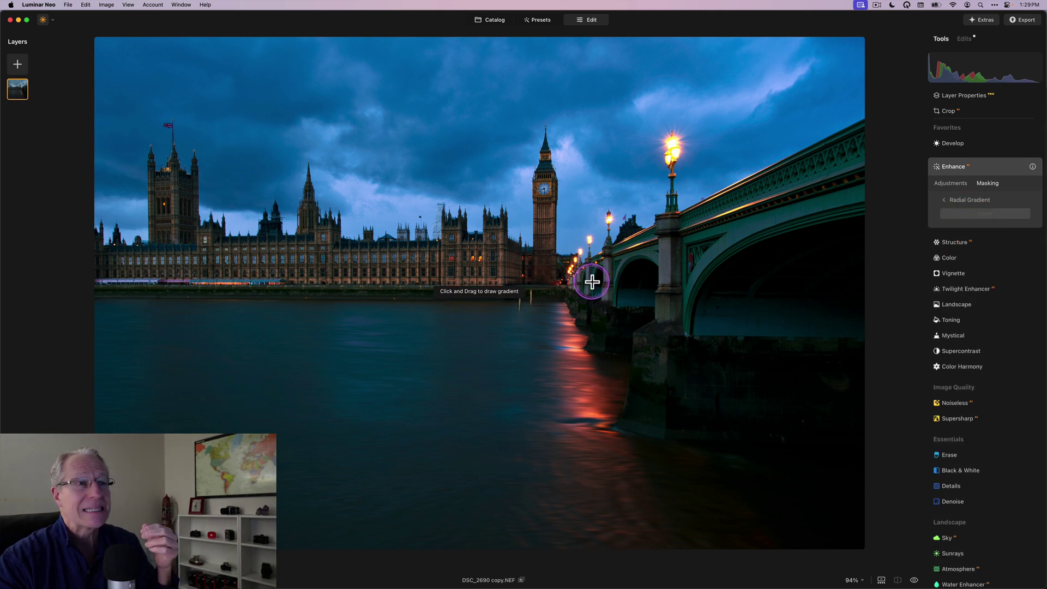
pyautogui.moveTo(599, 295); pyautogui.dragTo(649, 365)
pyautogui.moveTo(762, 293); pyautogui.dragTo(703, 263)
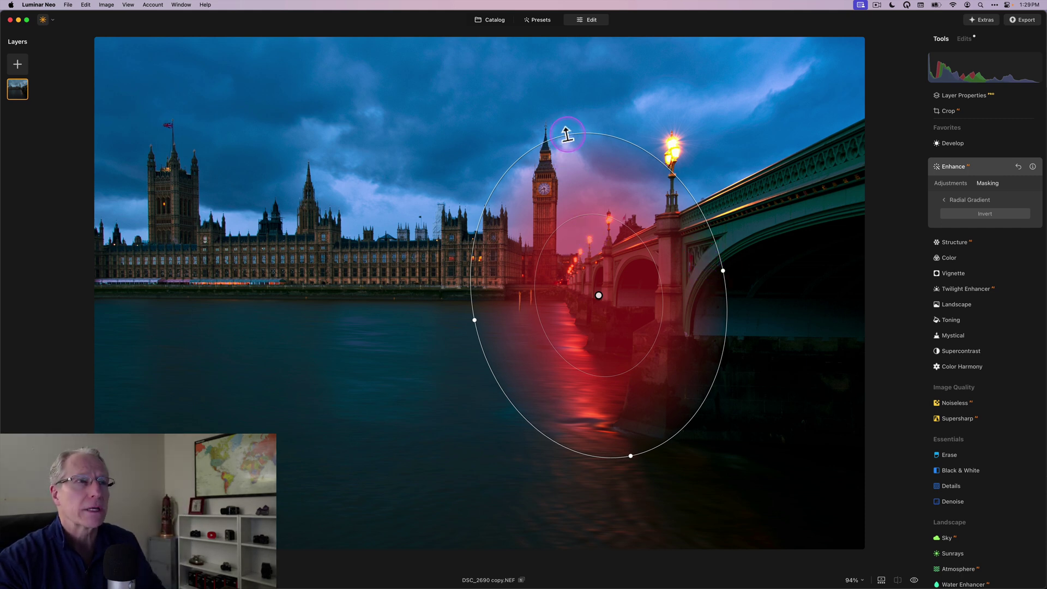
pyautogui.moveTo(567, 134); pyautogui.dragTo(547, 91)
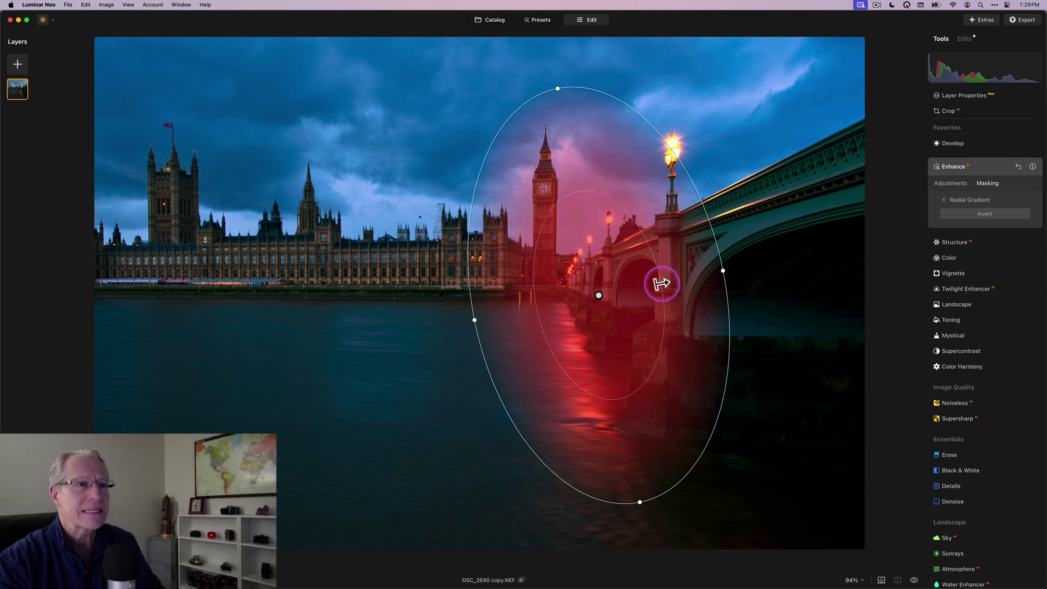
pyautogui.moveTo(662, 284)
pyautogui.mouseDown()
pyautogui.moveTo(671, 280)
pyautogui.moveTo(645, 293)
pyautogui.mouseUp()
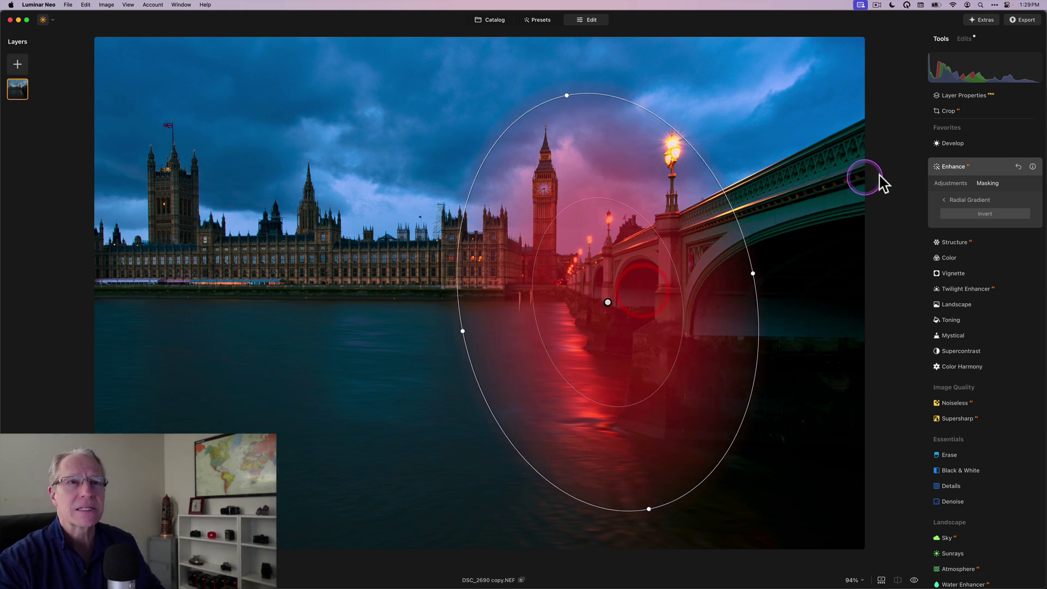
pyautogui.click(949, 184)
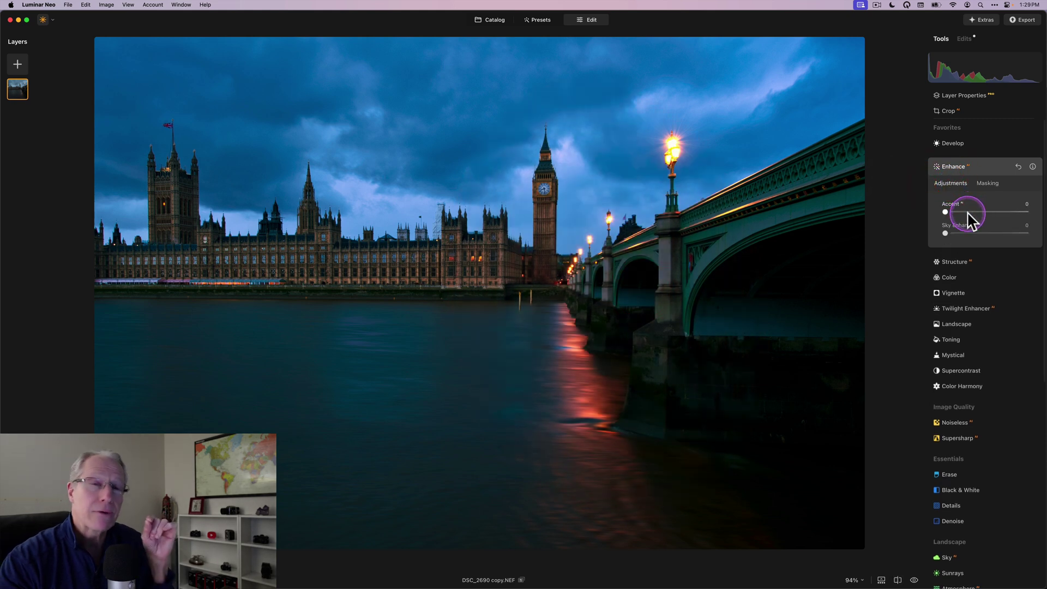
# - Raise Accent to 36 inside the oval mask and toggle Enhance off and on twice to compare
pyautogui.moveTo(945, 210); pyautogui.dragTo(961, 211)
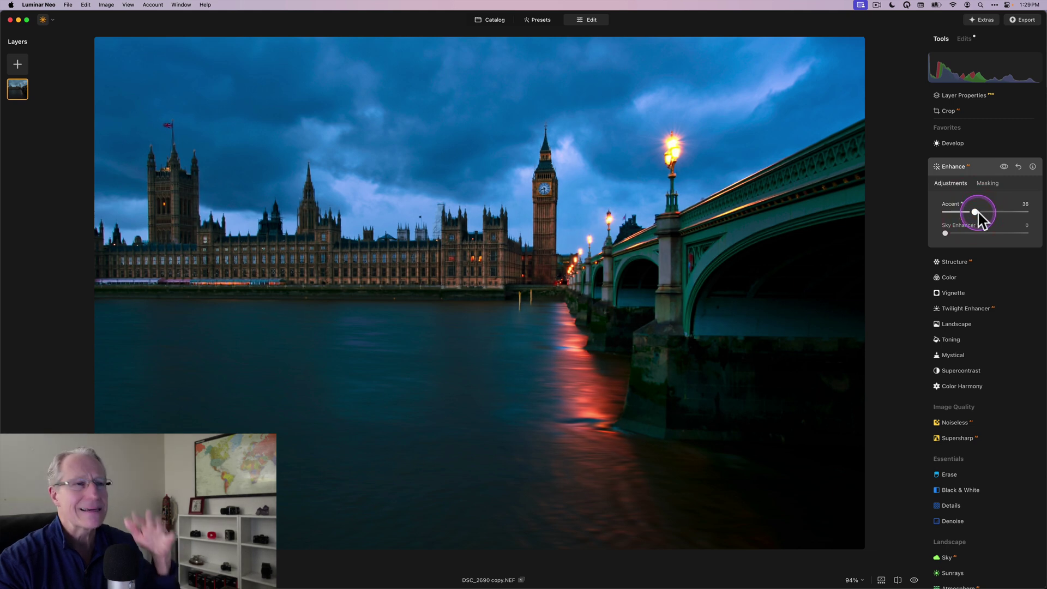
pyautogui.click(1005, 166)
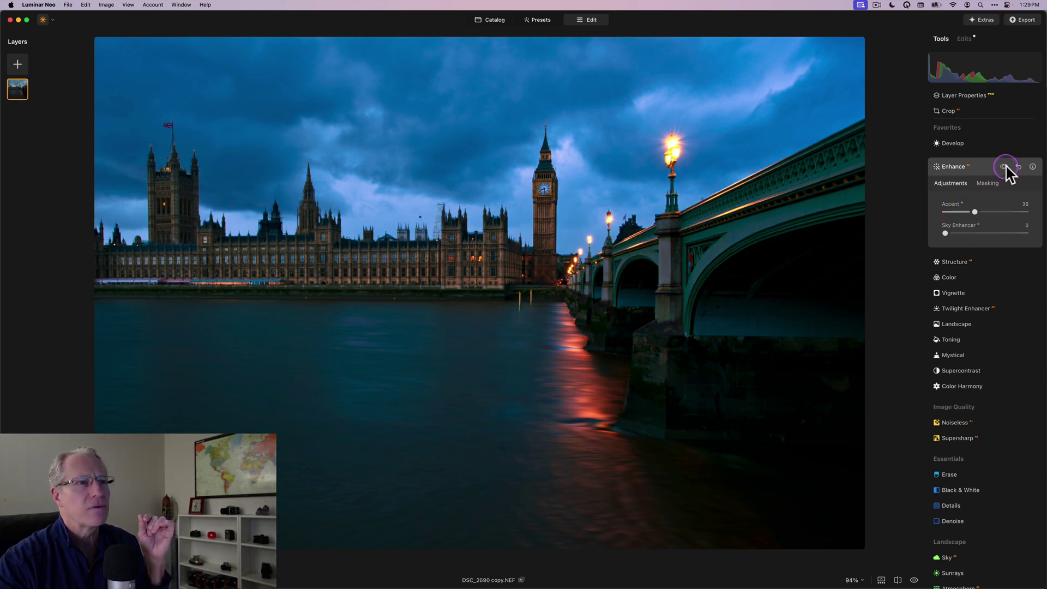
pyautogui.click(1006, 166)
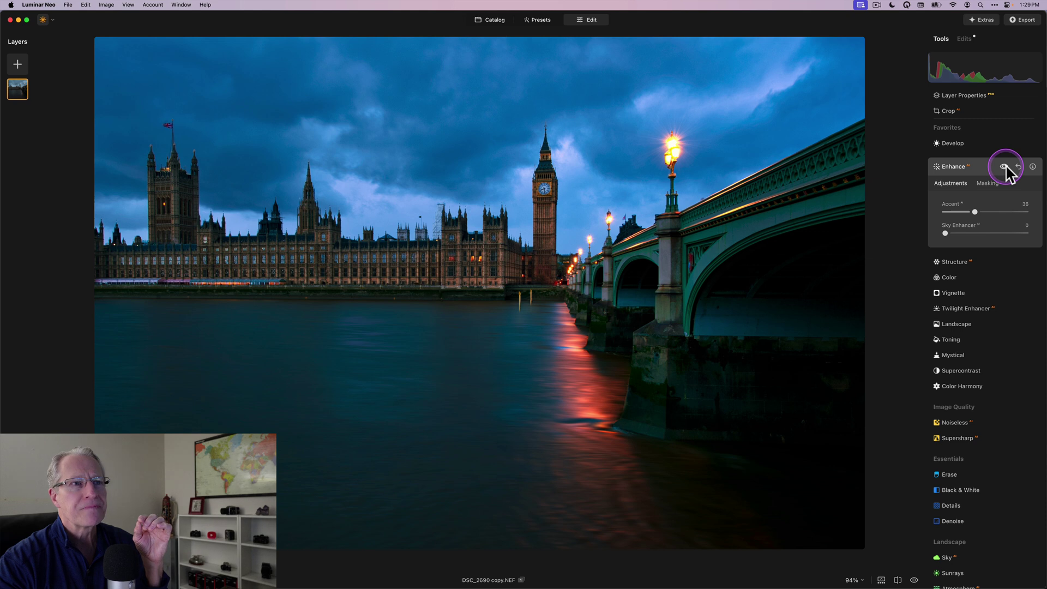
pyautogui.click(1005, 166)
pyautogui.click(1005, 167)
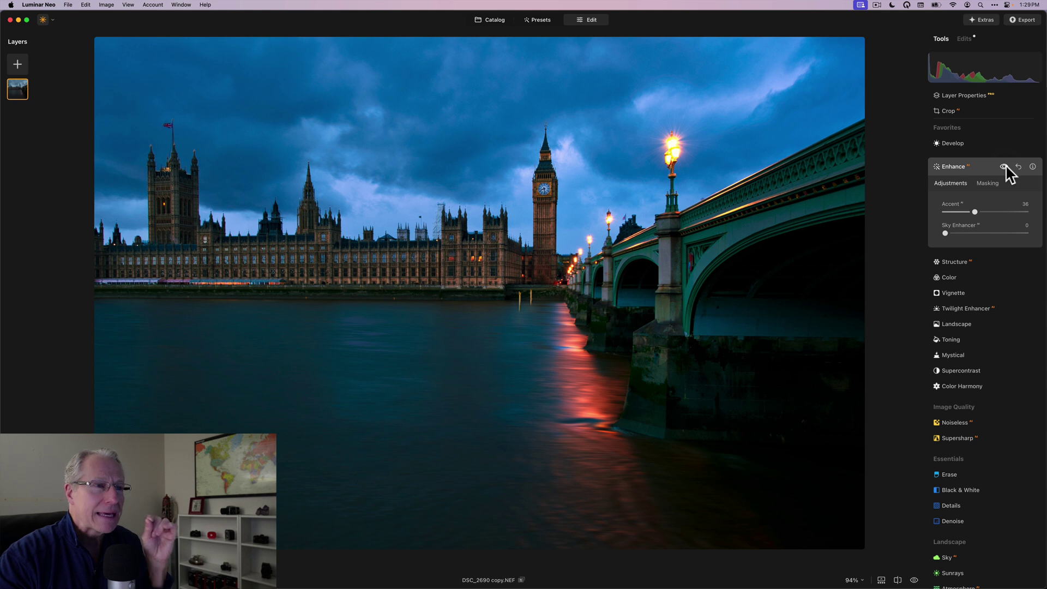
pyautogui.click(974, 167)
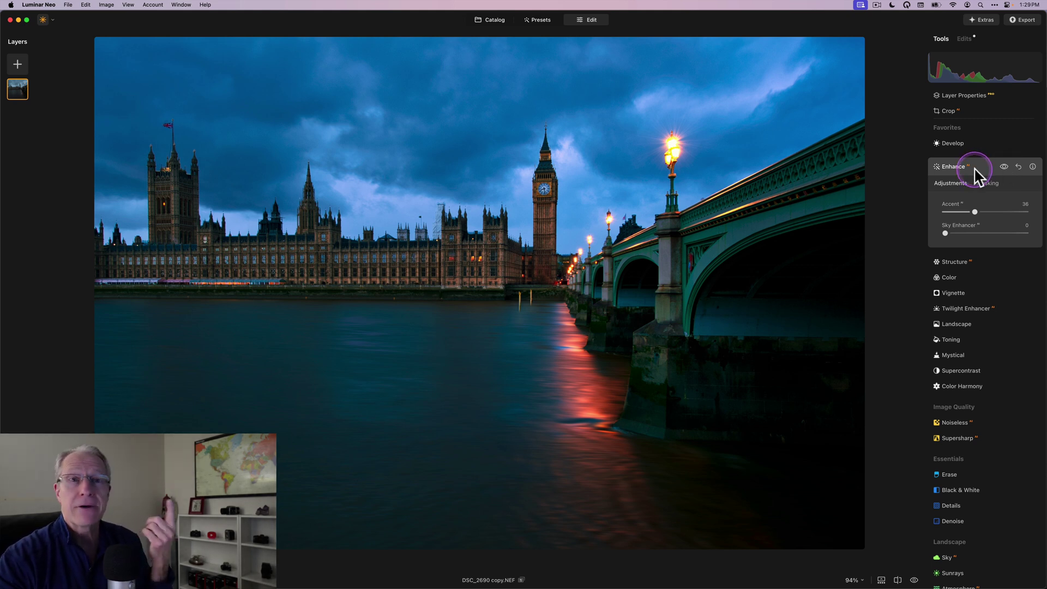
# - Draw a second wide radial gradient across the Houses of Parliament to extend the Enhance mask
pyautogui.click(986, 184)
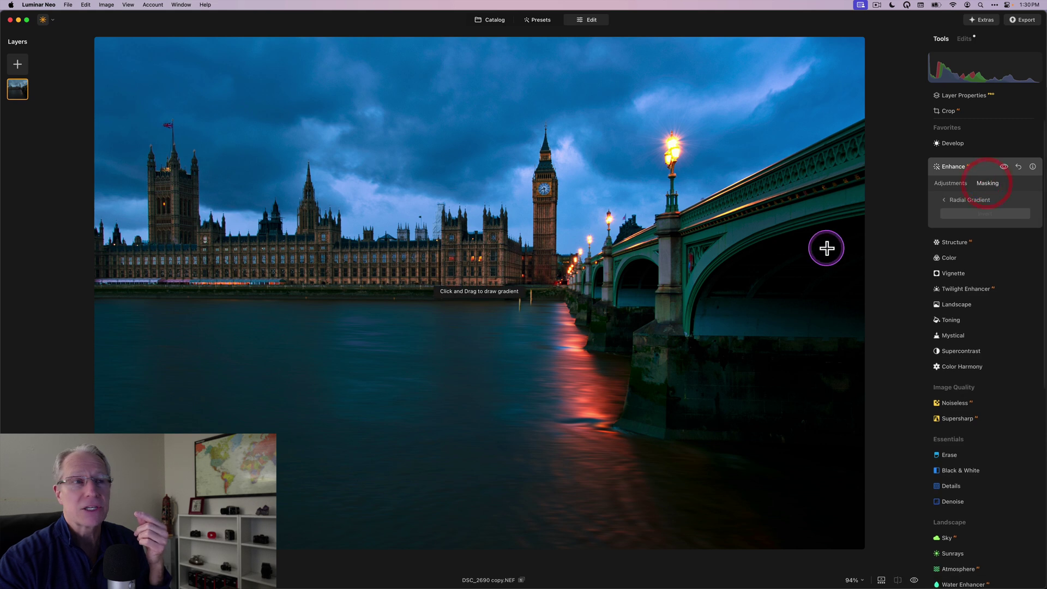
pyautogui.moveTo(393, 283)
pyautogui.mouseDown()
pyautogui.moveTo(381, 266)
pyautogui.moveTo(532, 264)
pyautogui.moveTo(662, 234)
pyautogui.mouseUp()
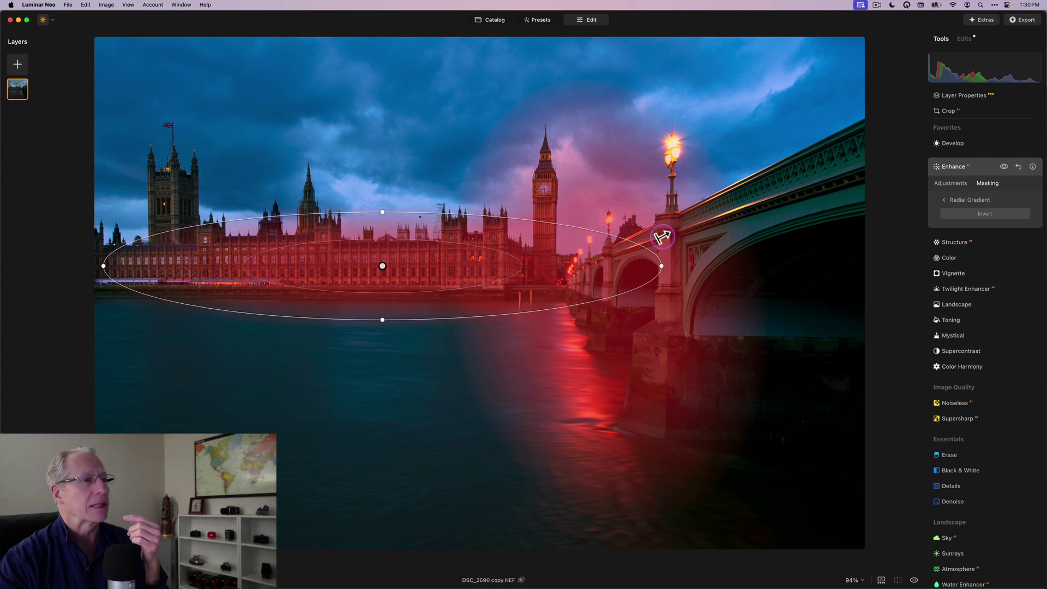
pyautogui.click(962, 184)
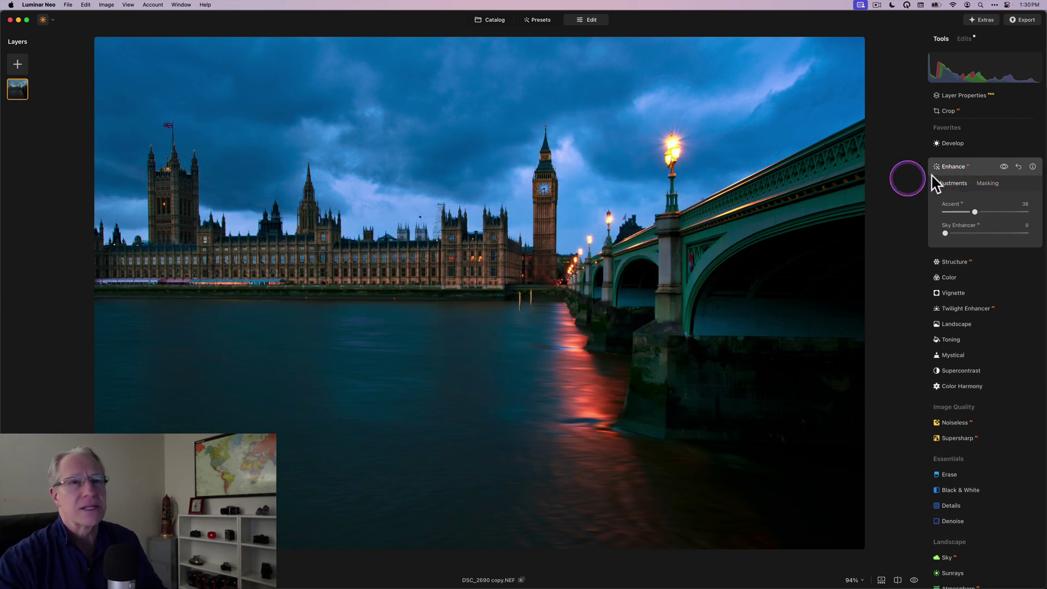
pyautogui.click(1004, 166)
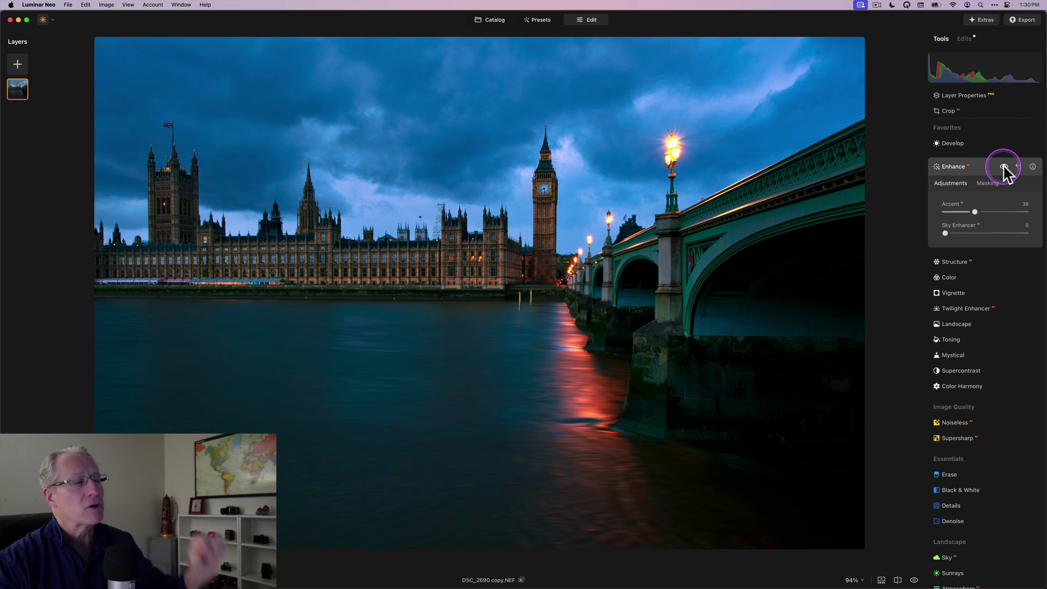
pyautogui.click(1004, 166)
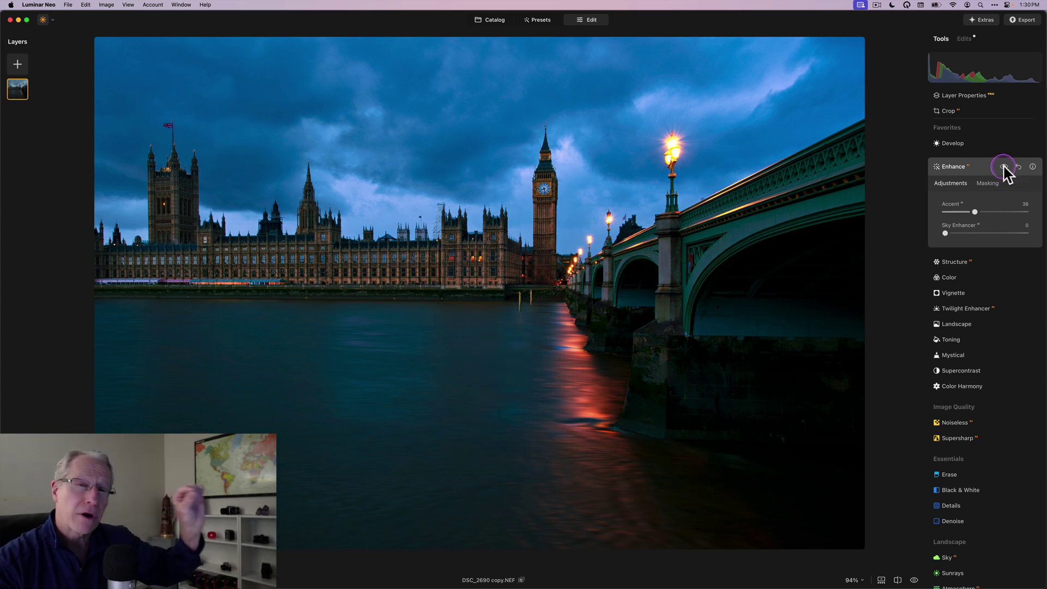
pyautogui.click(1004, 167)
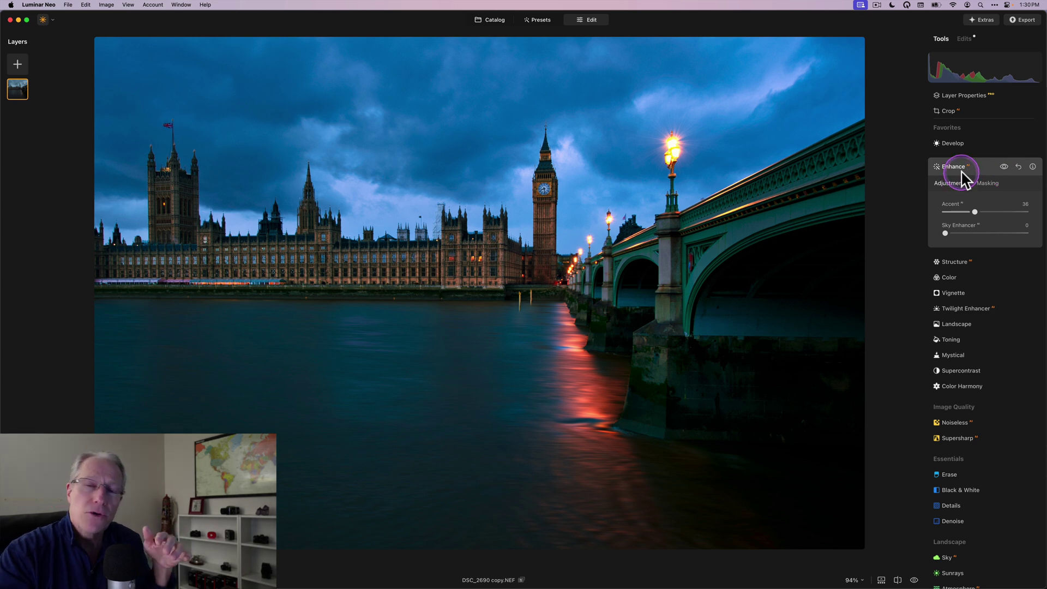